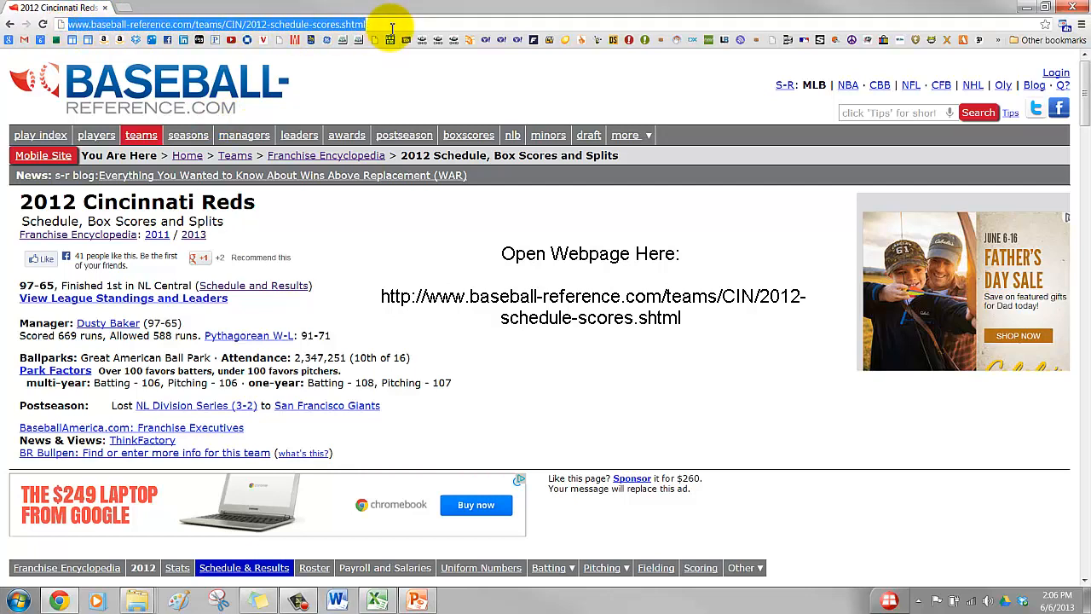
# Copy the page's web address and display the Team Game-by-Game Schedule and Results table in CSV format.
pyautogui.hotkey('ctrl', 'c')
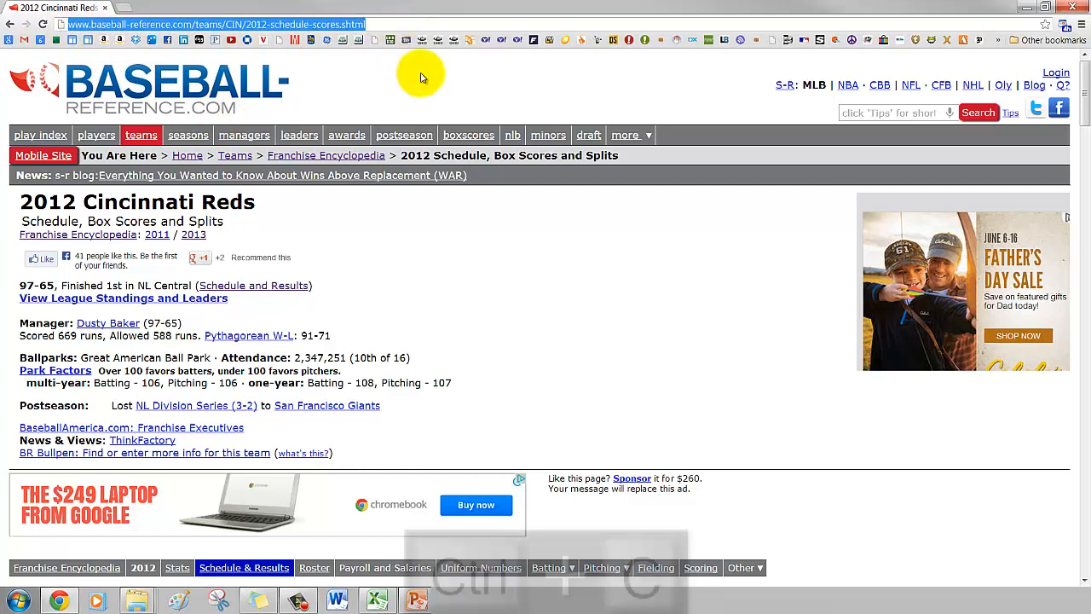
pyautogui.click(449, 302)
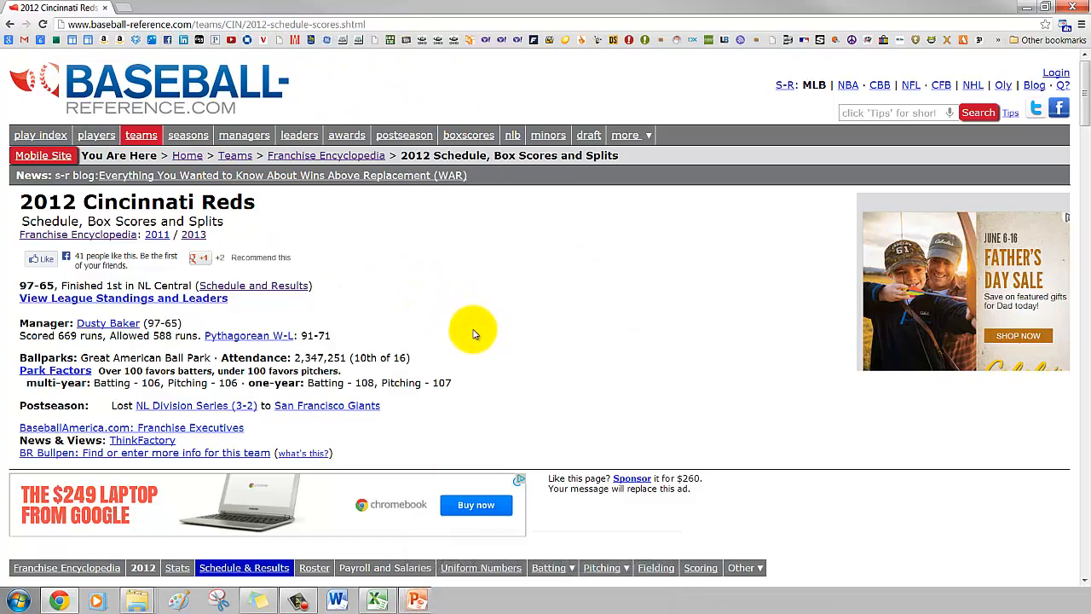
pyautogui.scroll(-3, 510, 392)
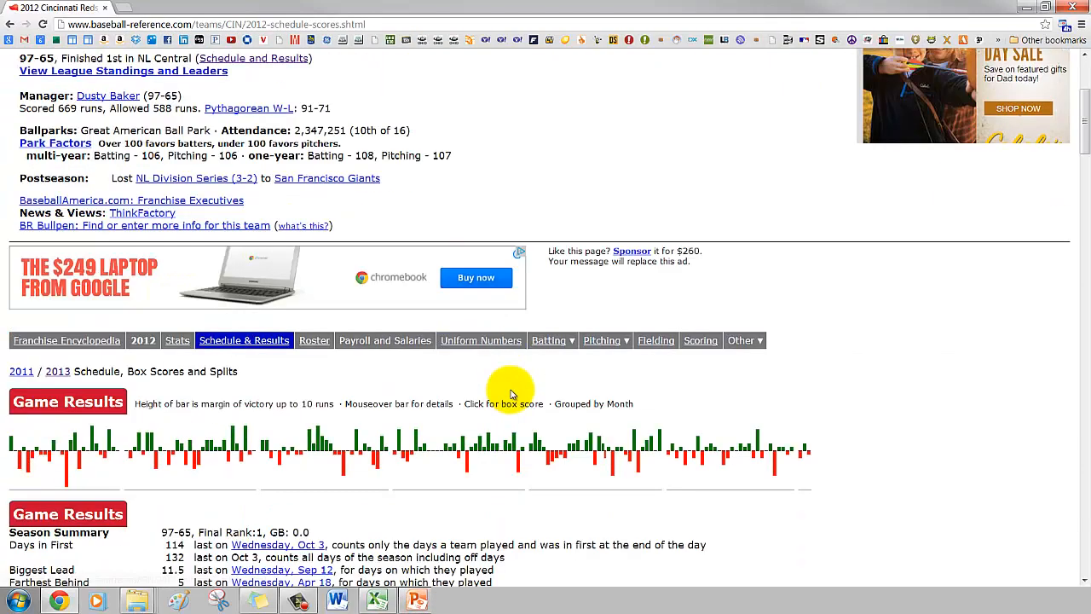
pyautogui.scroll(-6, 511, 394)
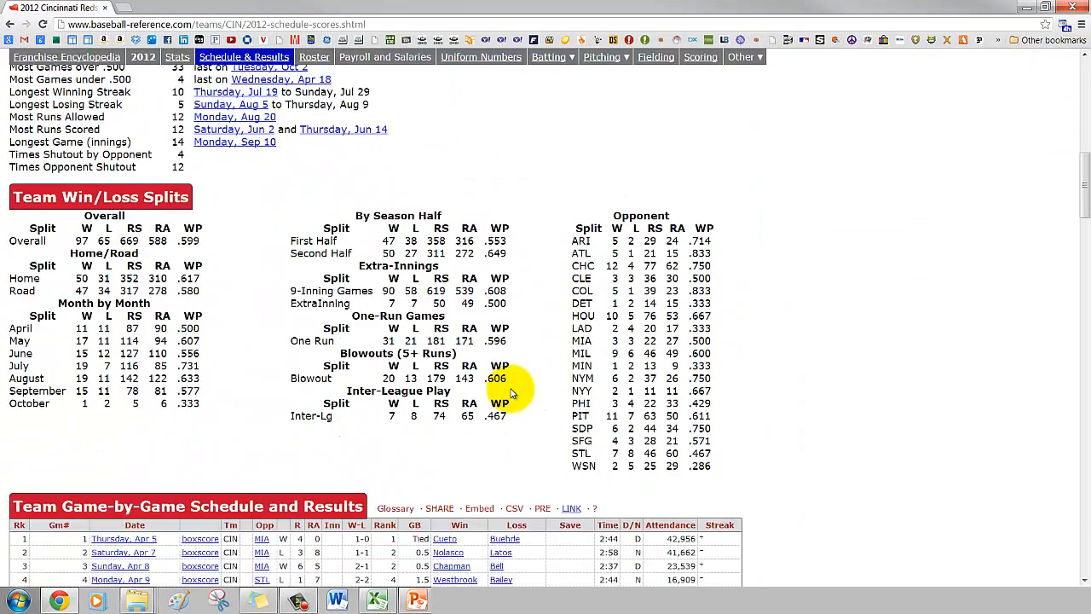
pyautogui.scroll(-4, 512, 392)
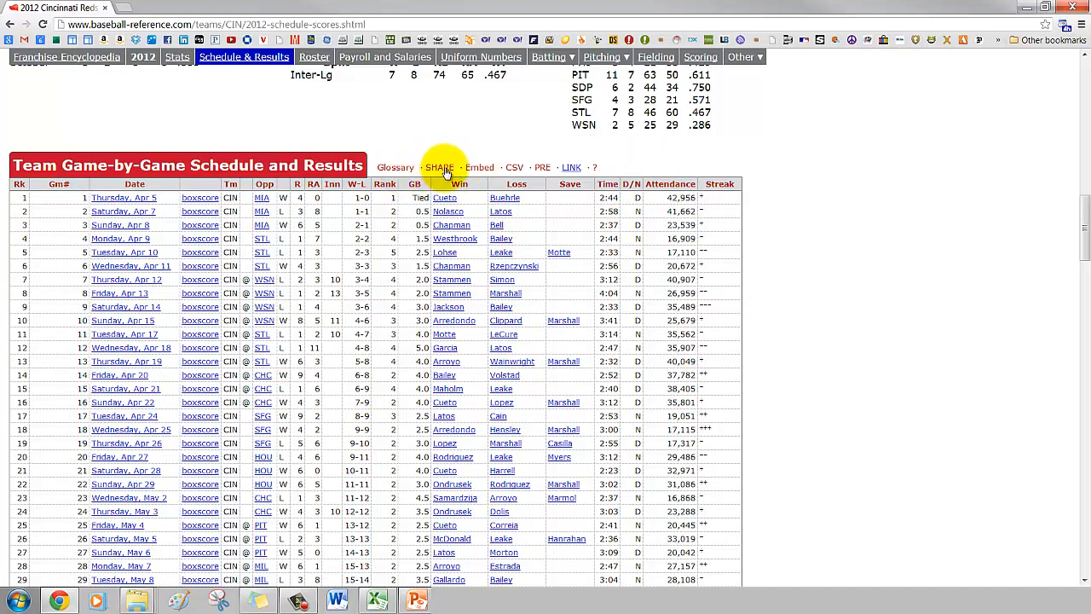
pyautogui.click(516, 168)
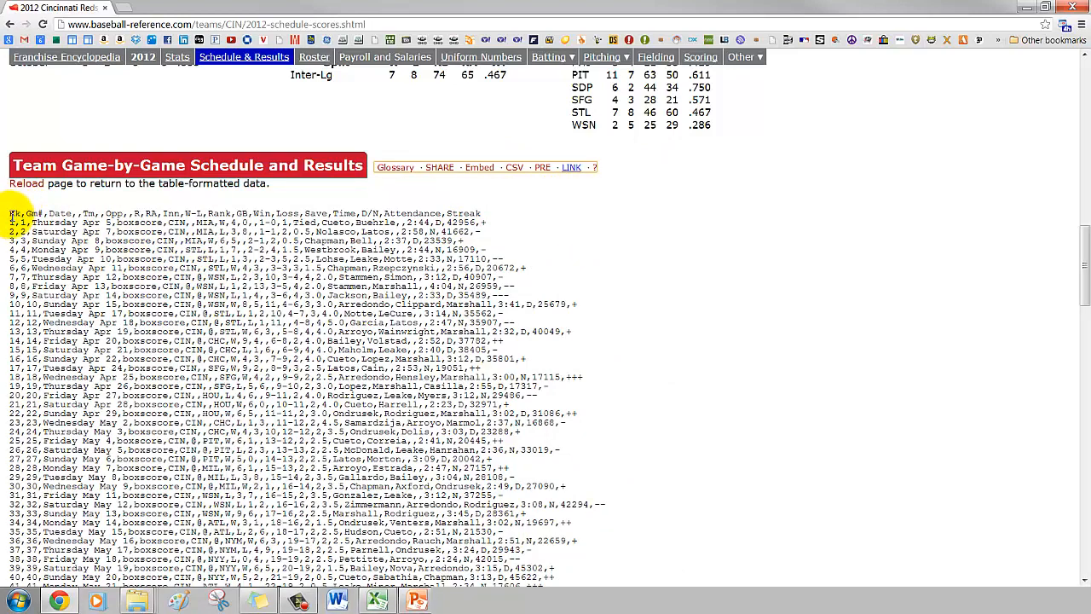
# Copy all the CSV text from the header row through NLDS Game 5 and paste it into cell A1 of the Reds sheet in Excel.
pyautogui.moveTo(11, 214); pyautogui.dragTo(523, 352)
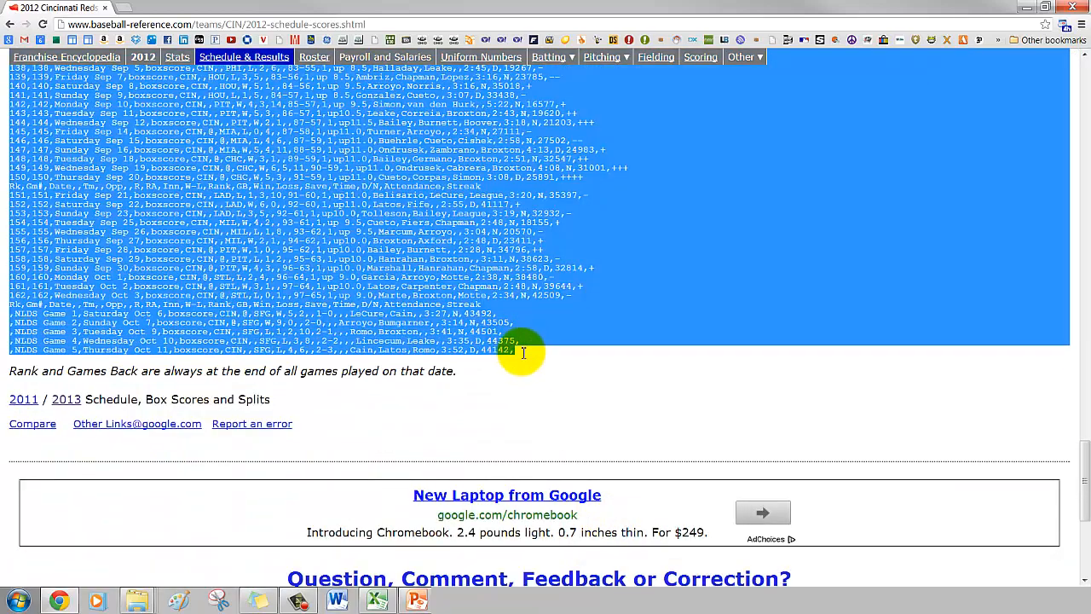
pyautogui.hotkey('ctrl', 'c')
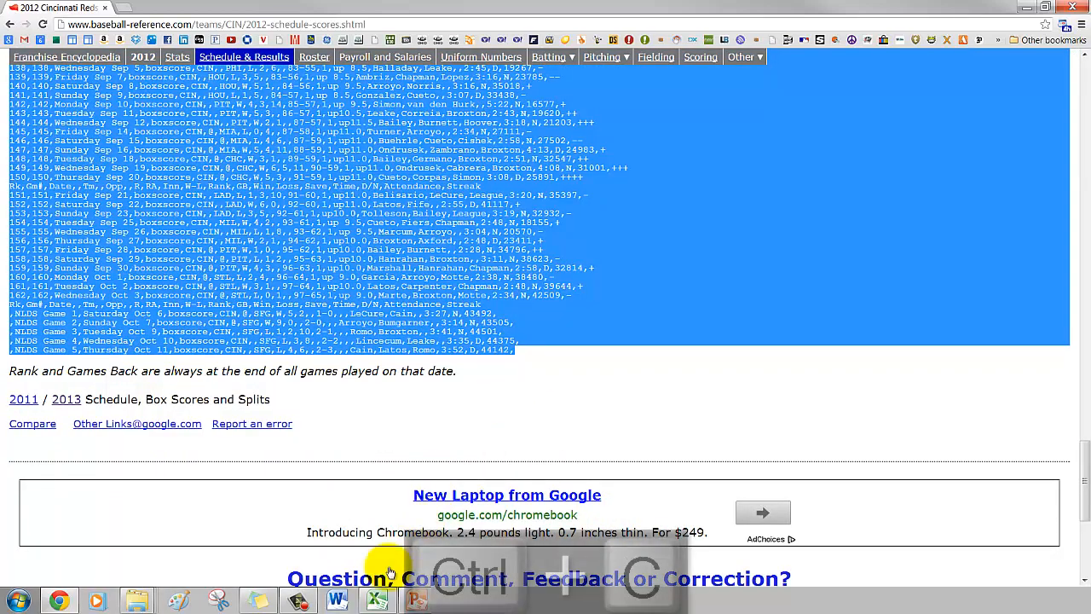
pyautogui.click(376, 599)
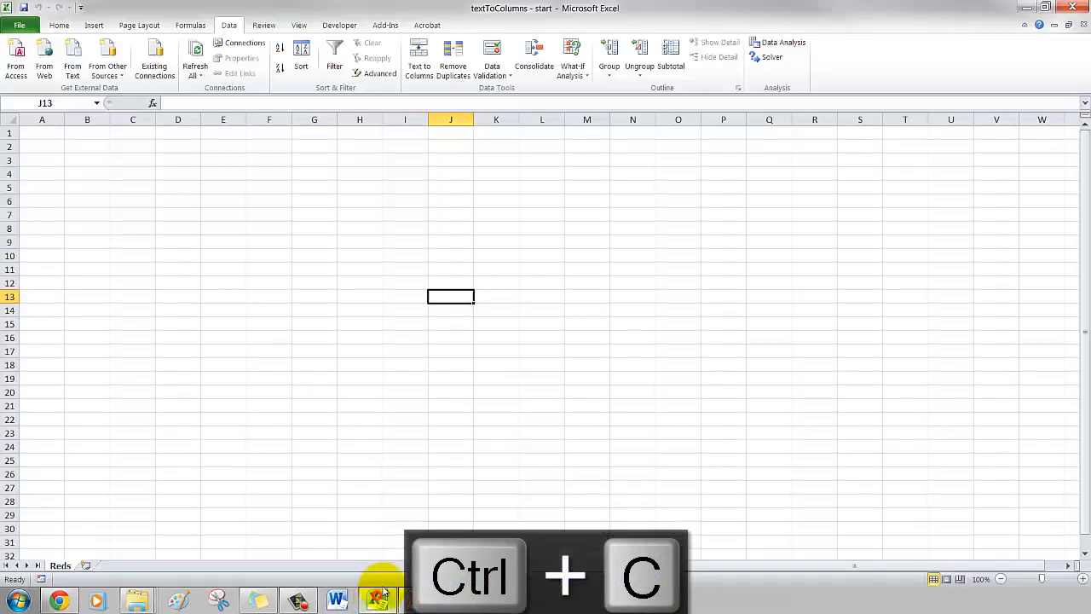
pyautogui.click(45, 134)
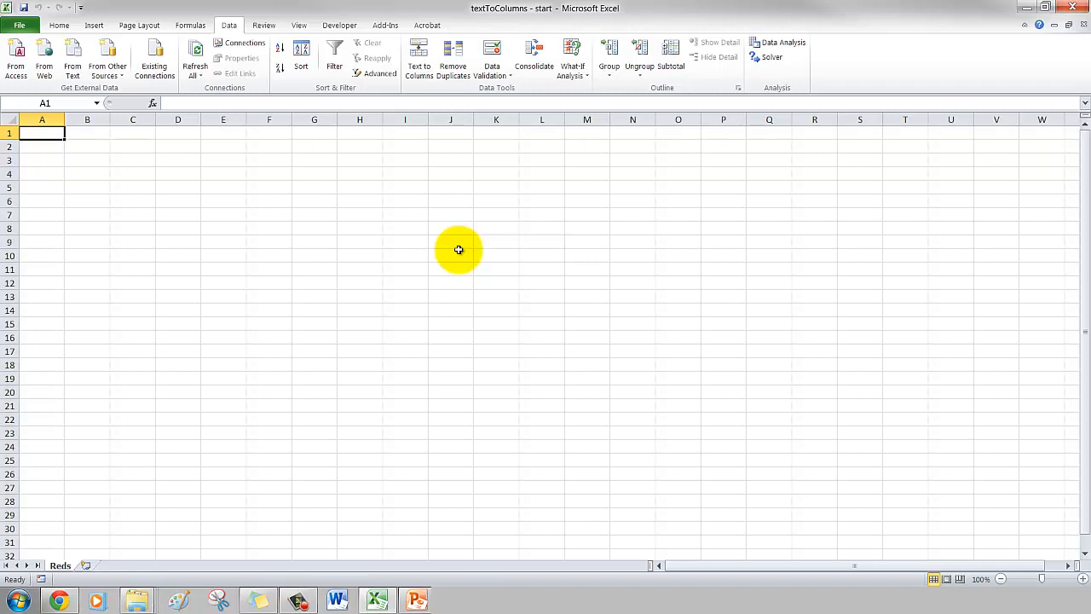
pyautogui.hotkey('ctrl', 'v')
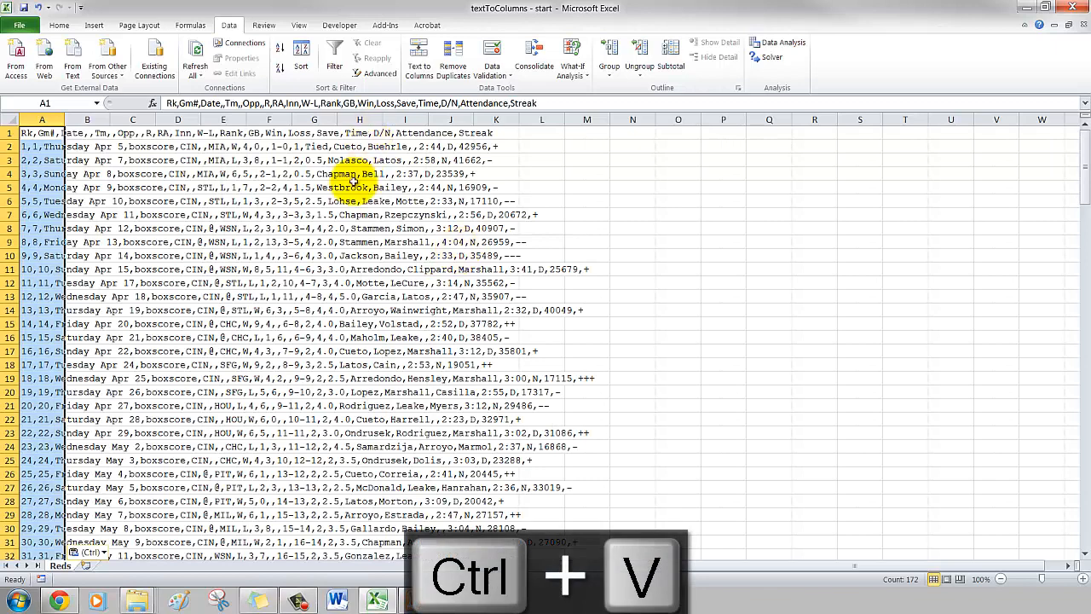
# Autofit the sheet's columns so column A is wide enough for the pasted text.
pyautogui.click(13, 122)
pyautogui.doubleClick(109, 121)
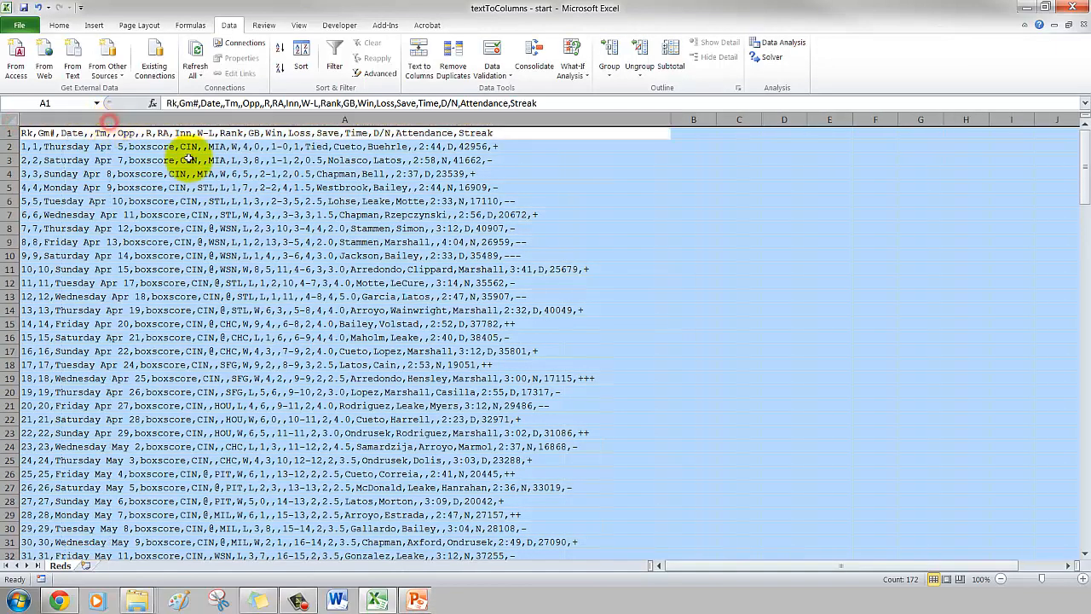
pyautogui.click(309, 225)
# Examine the pasted rows in column A to see how each game's data is stored in a single cell.
pyautogui.moveTo(355, 133); pyautogui.dragTo(324, 433)
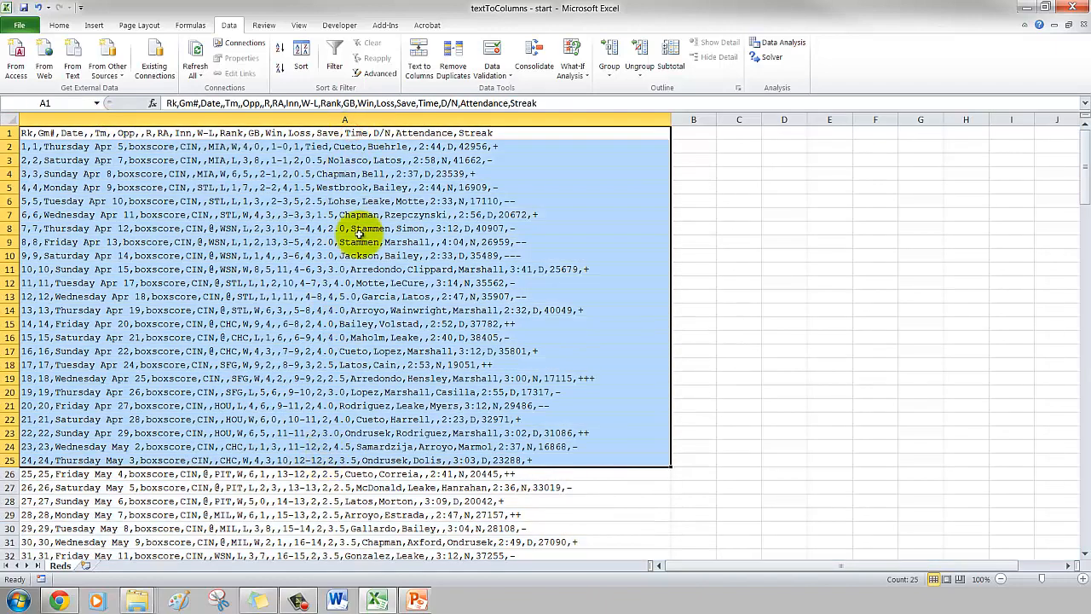
pyautogui.click(358, 174)
pyautogui.click(357, 134)
pyautogui.click(352, 147)
pyautogui.click(353, 161)
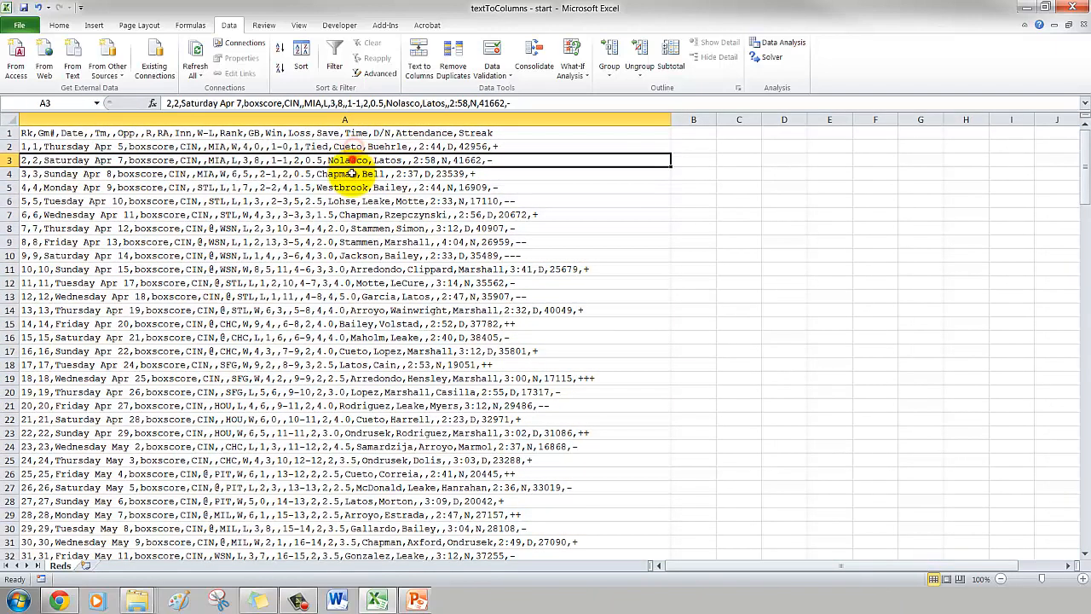
pyautogui.click(353, 174)
pyautogui.click(351, 188)
pyautogui.click(350, 255)
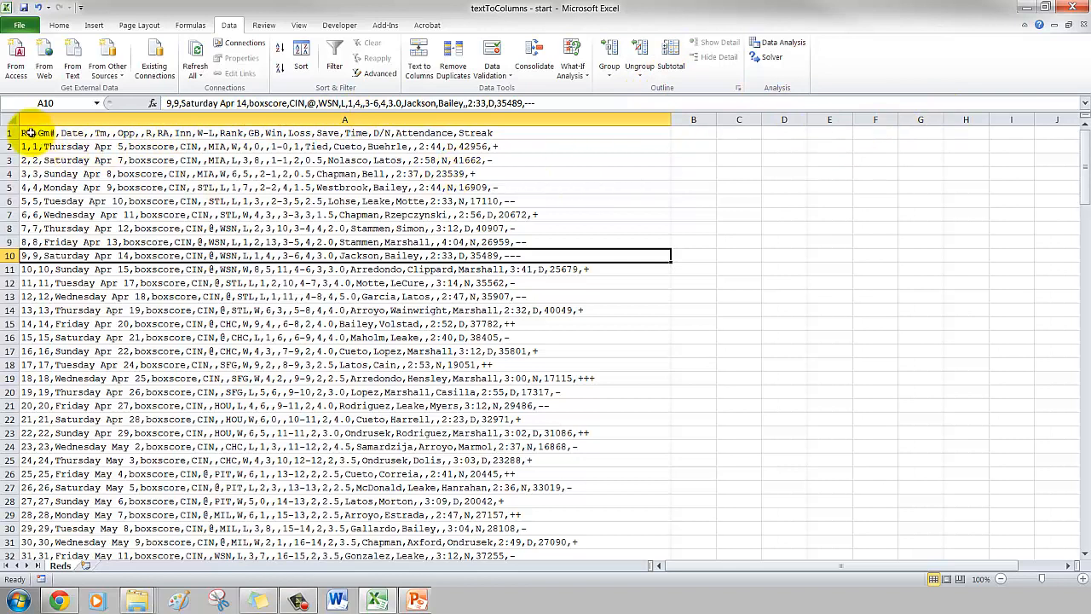
# Switch to Chrome and reload the page to return the game-by-game results to the table format.
pyautogui.click(58, 601)
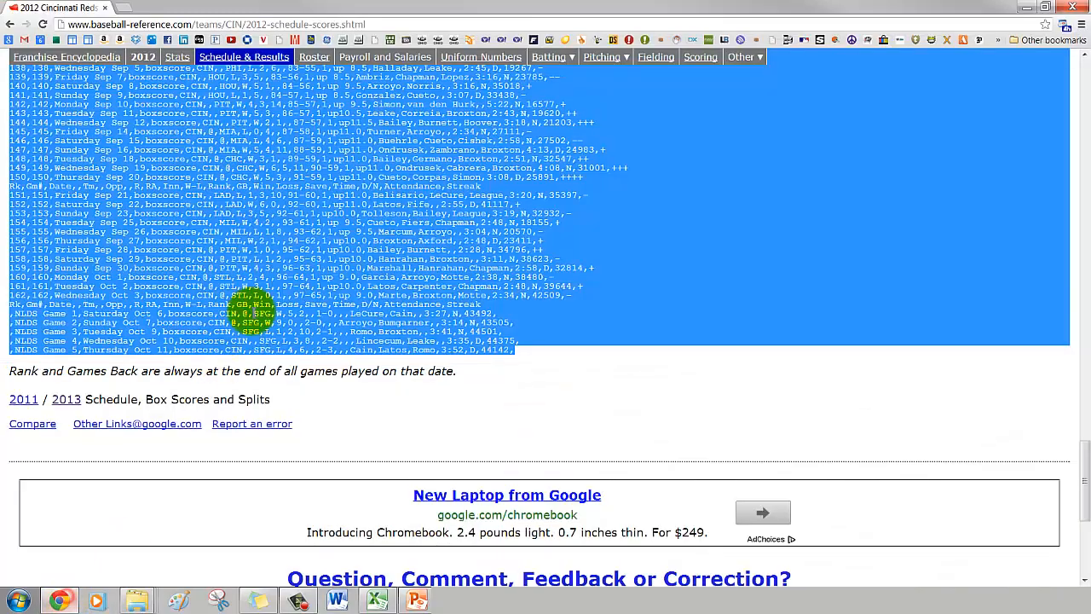
pyautogui.scroll(20, 366, 230)
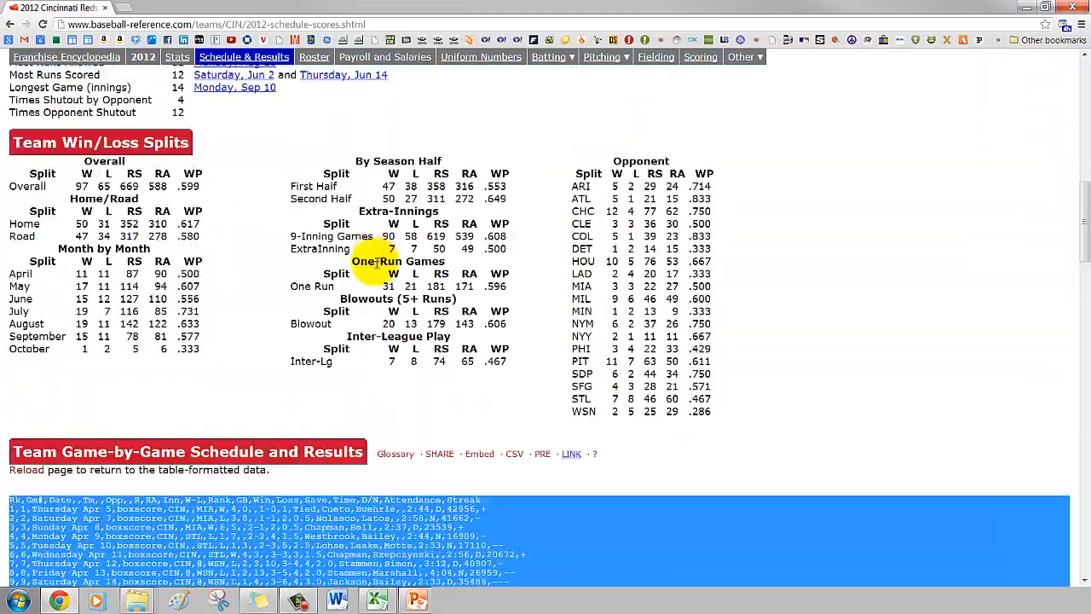
pyautogui.click(25, 472)
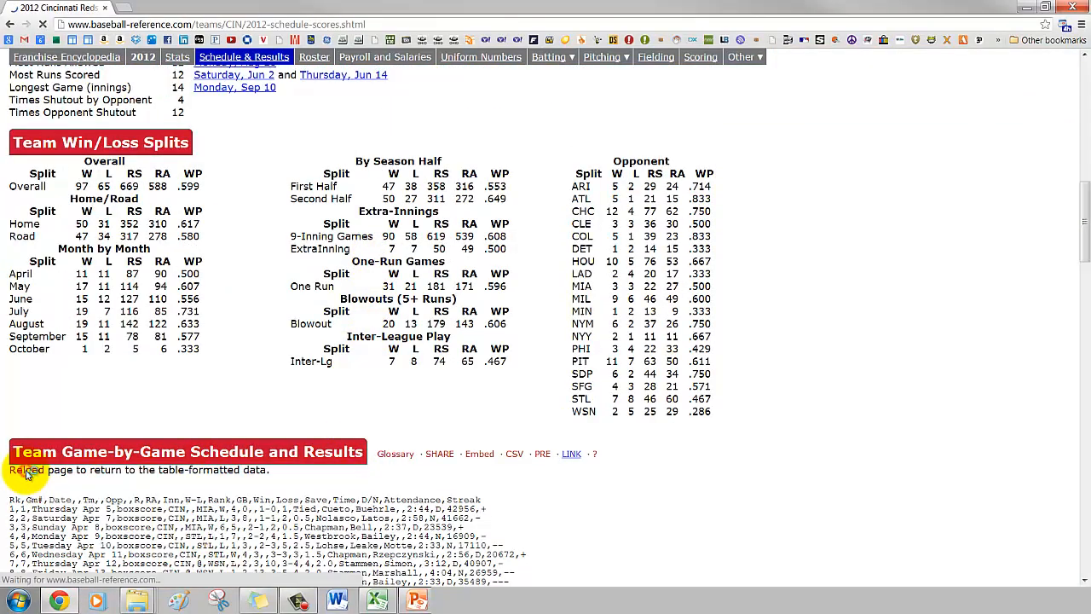
pyautogui.scroll(-4, 324, 408)
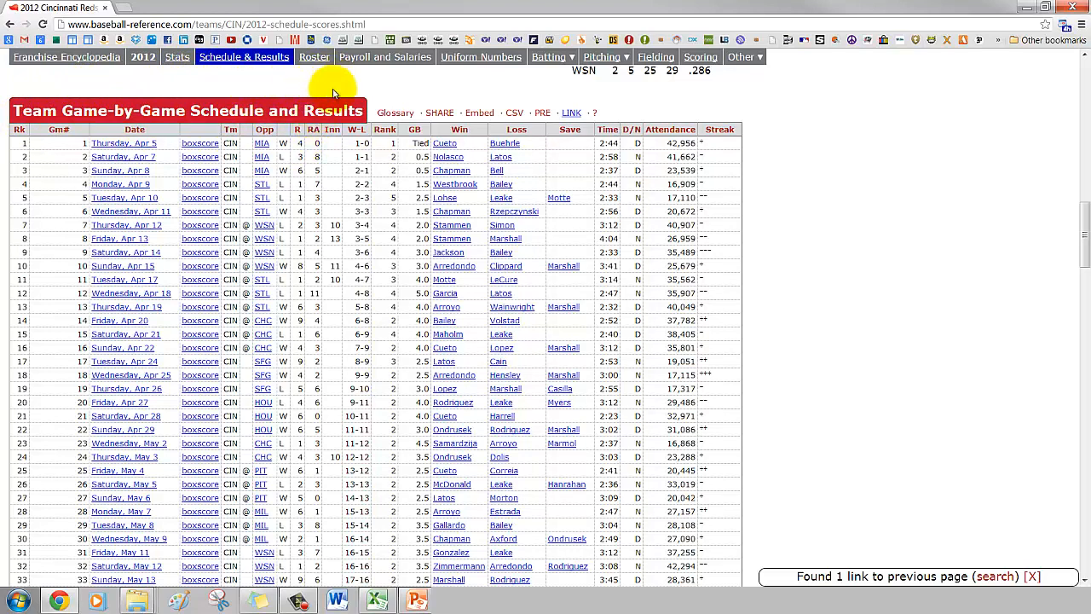
# Switch to Excel and set up Text to Columns for column A as delimited data, adding Comma as a delimiter.
pyautogui.click(376, 601)
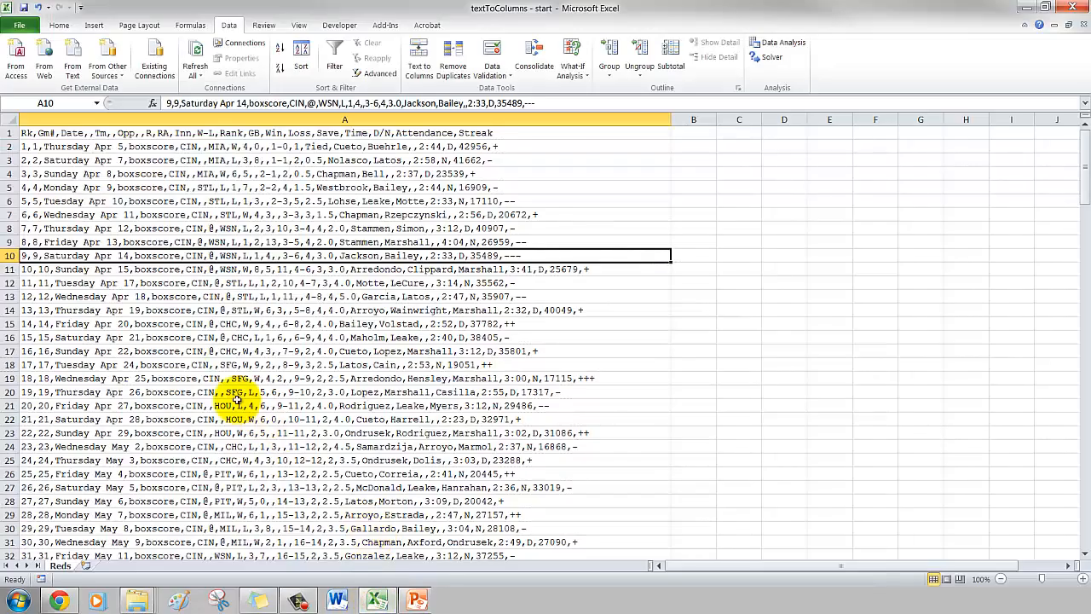
pyautogui.click(253, 119)
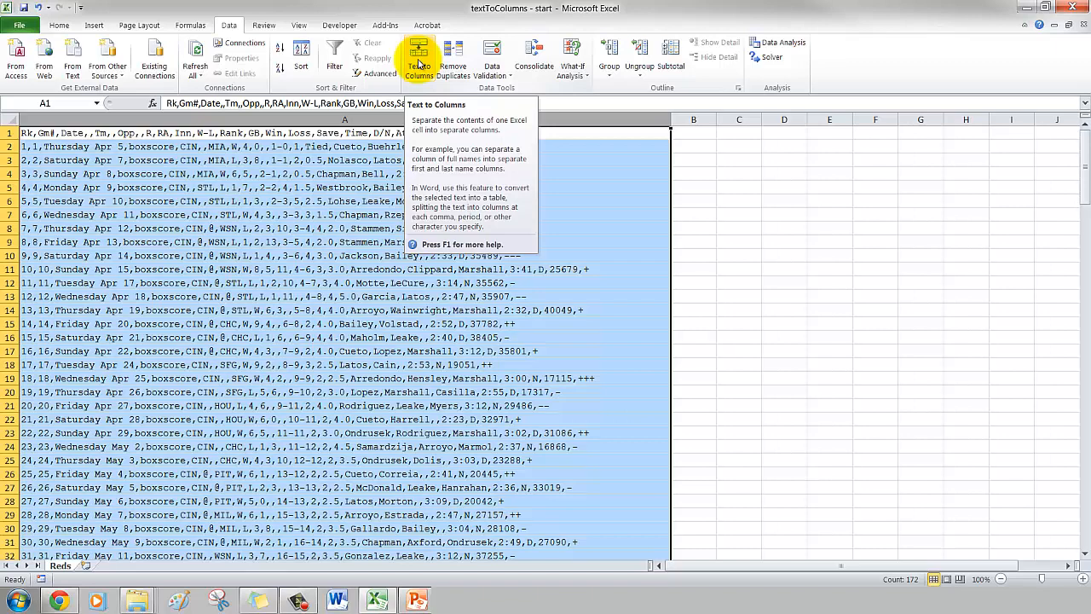
pyautogui.click(419, 64)
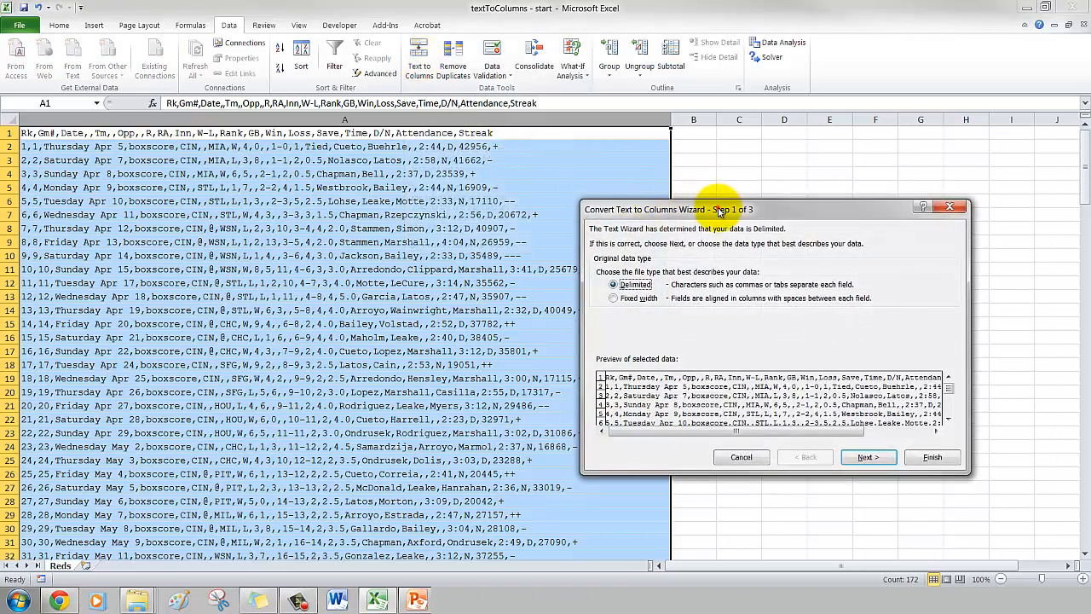
pyautogui.moveTo(719, 211); pyautogui.dragTo(321, 163)
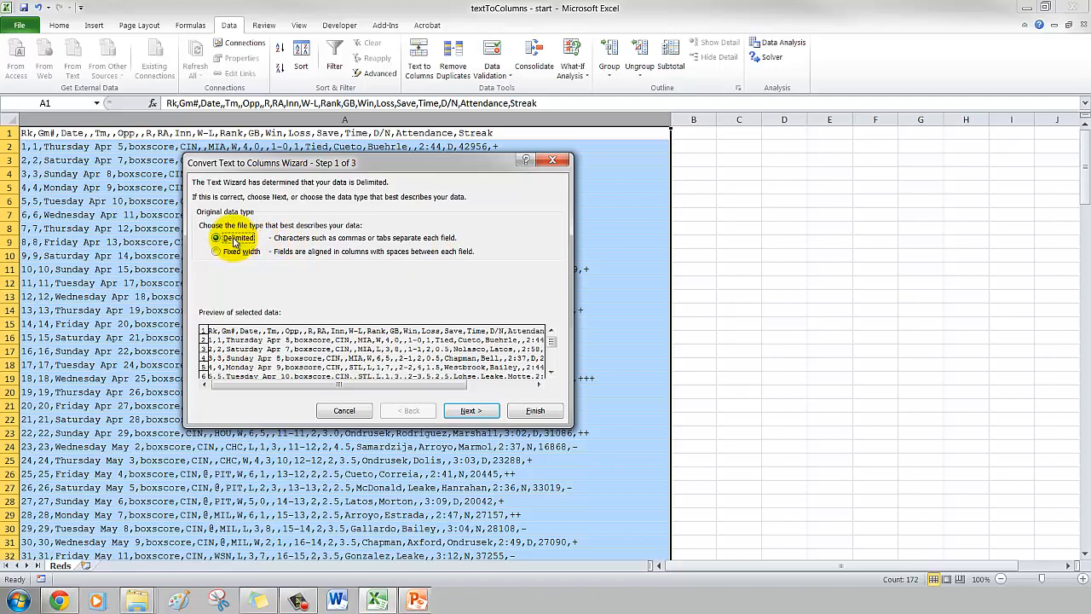
pyautogui.click(471, 411)
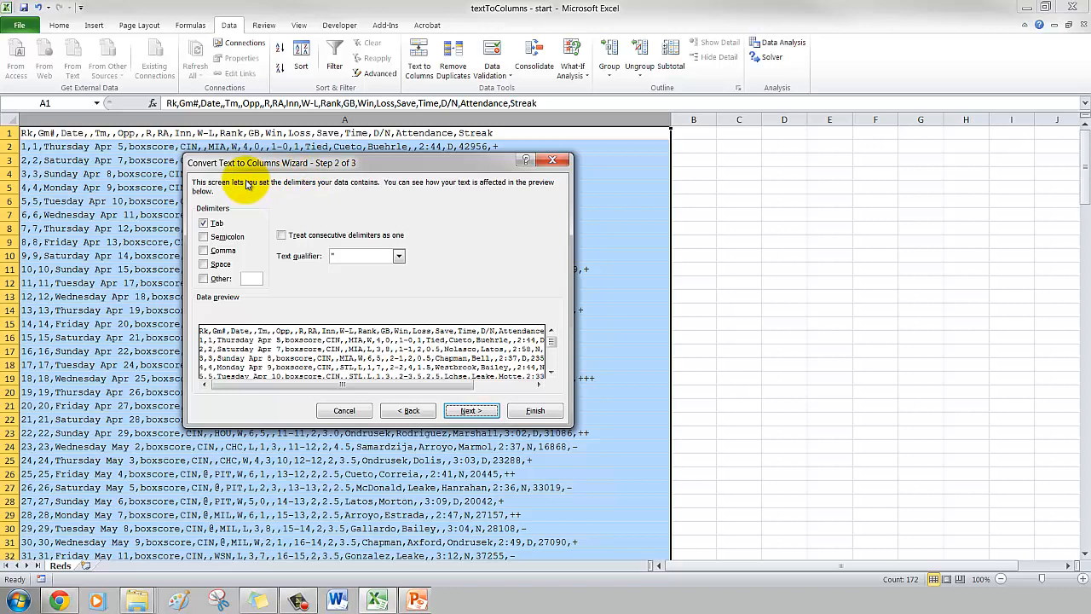
pyautogui.click(225, 250)
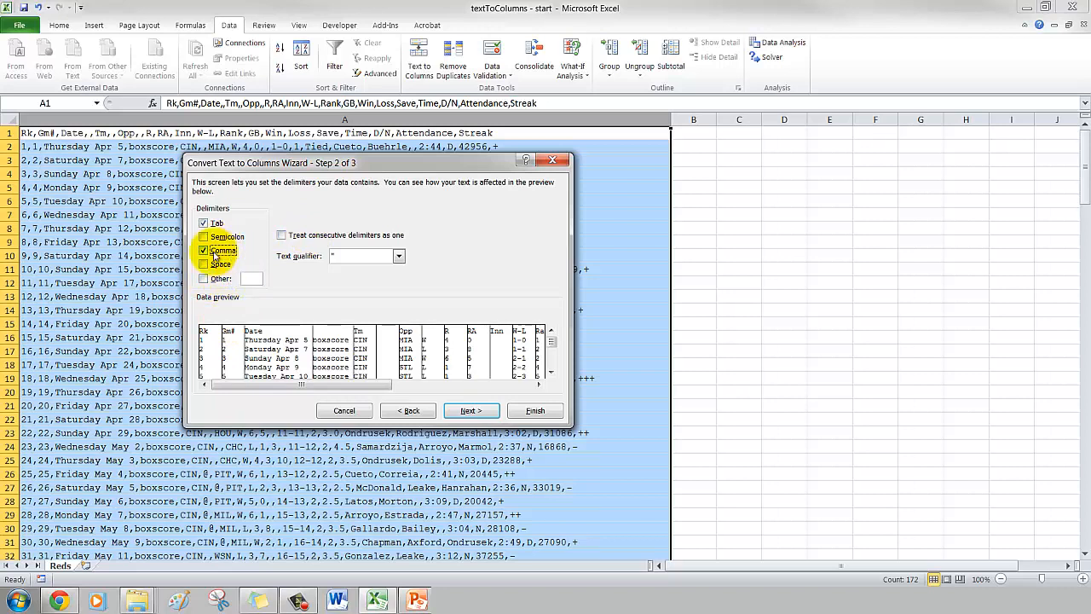
pyautogui.click(496, 412)
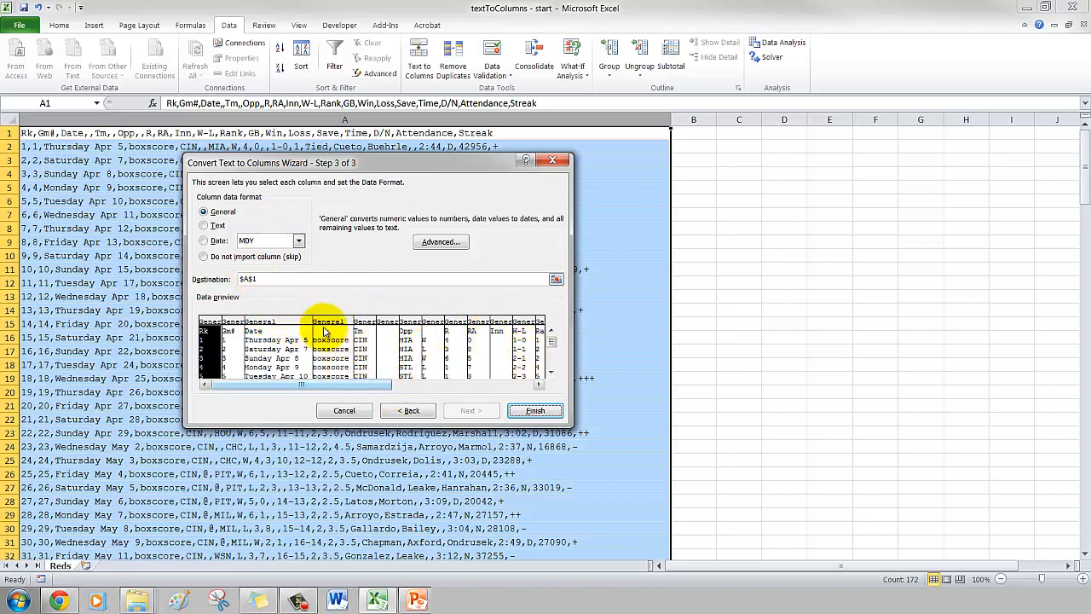
# Keep the Date column in General format and finish splitting the text into columns starting at $A$1.
pyautogui.click(286, 323)
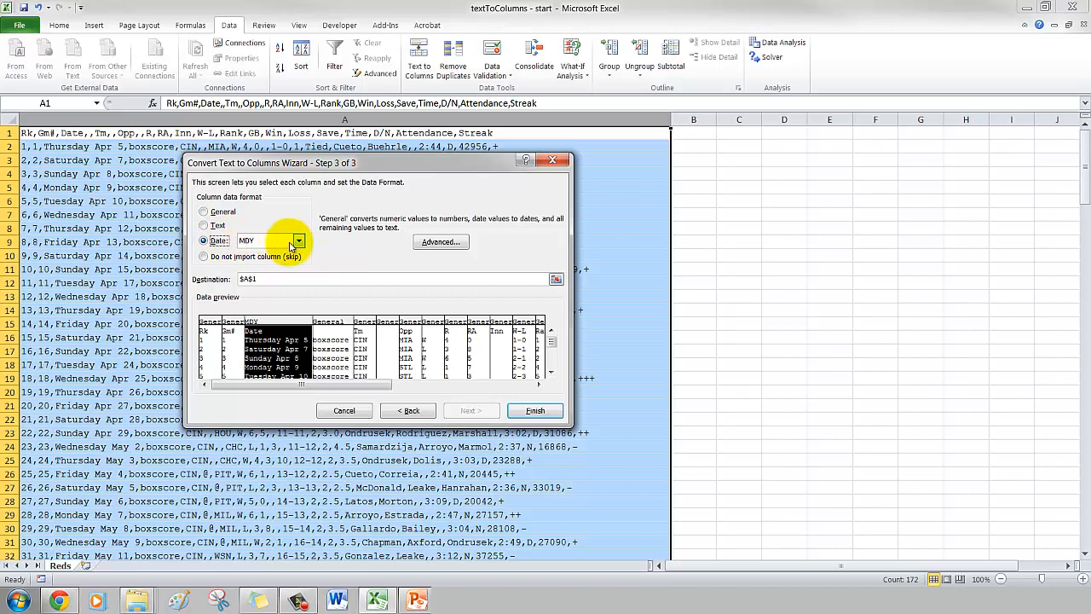
pyautogui.click(215, 211)
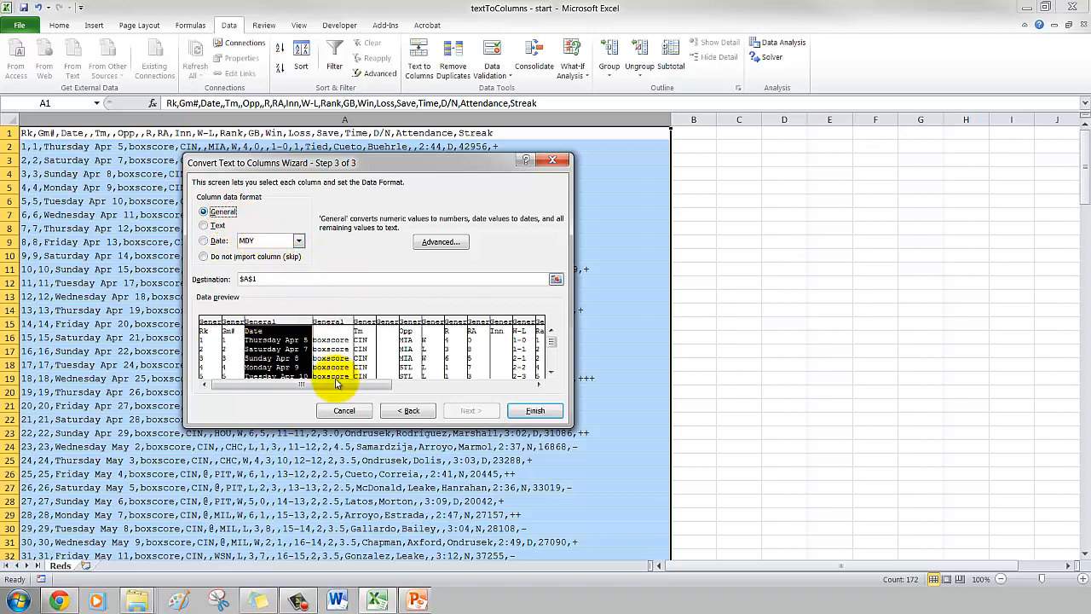
pyautogui.moveTo(385, 388)
pyautogui.mouseDown()
pyautogui.moveTo(517, 390)
pyautogui.moveTo(307, 385)
pyautogui.mouseUp()
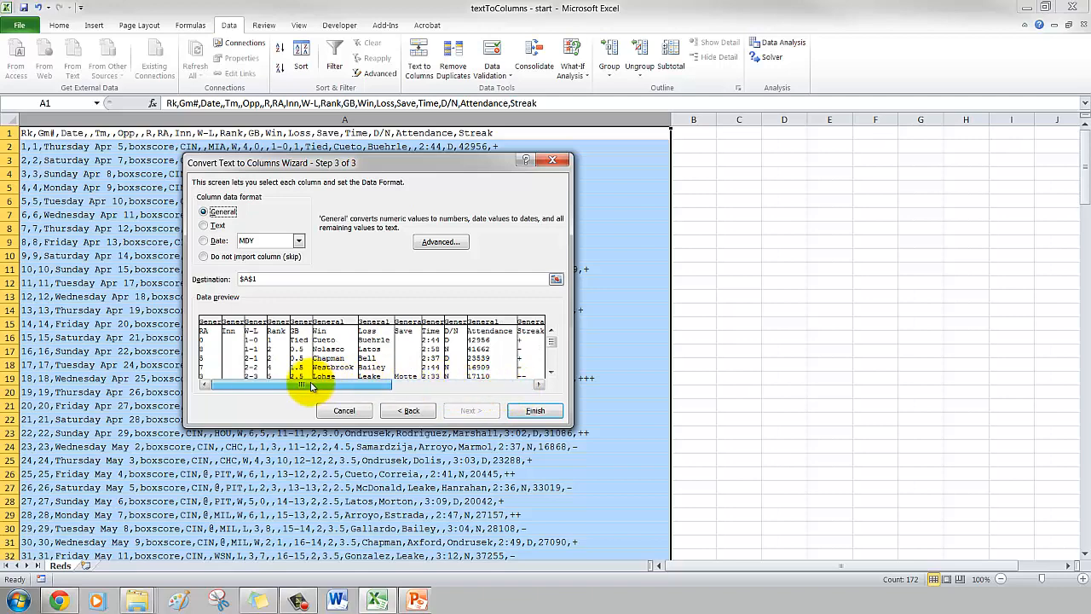
pyautogui.click(295, 375)
pyautogui.click(535, 411)
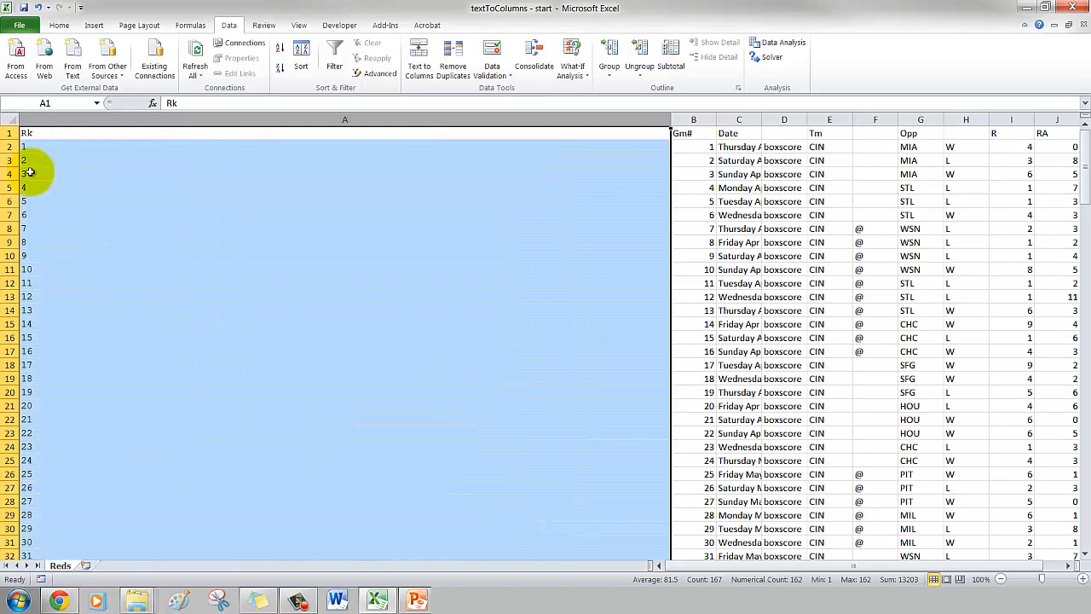
# Autofit the width of all columns on the sheet to their split contents.
pyautogui.click(14, 122)
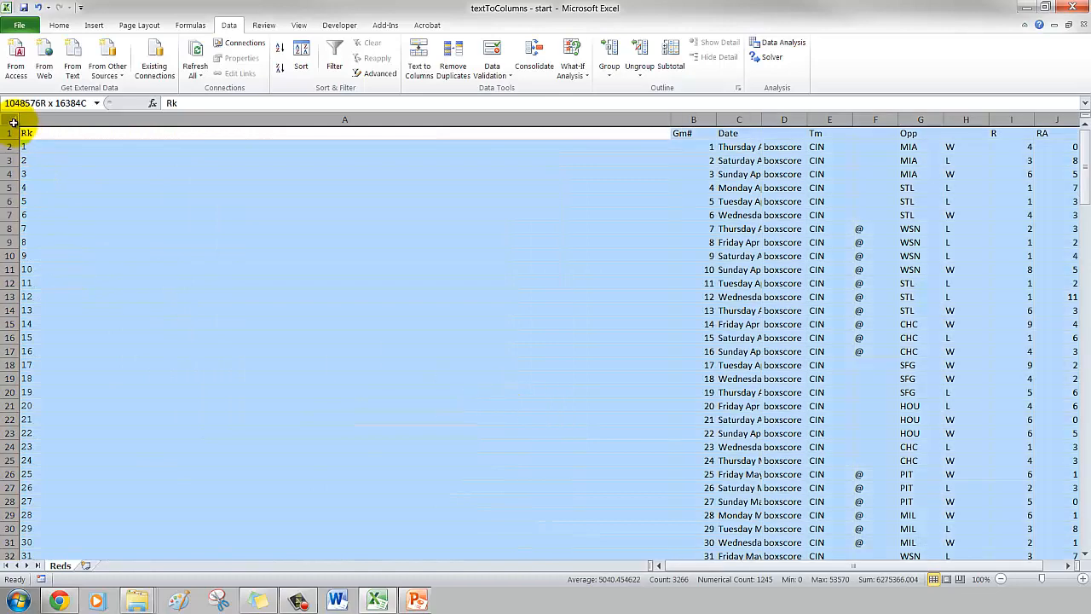
pyautogui.doubleClick(672, 120)
pyautogui.click(128, 189)
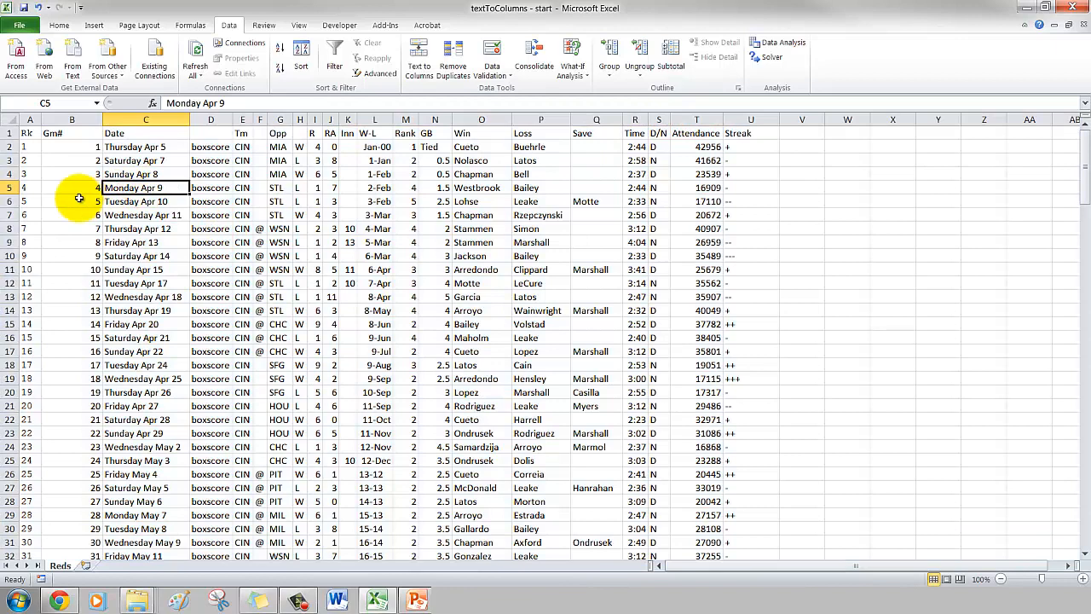
# Switch to Chrome and examine the Game Results bar chart of victory margins grouped by month.
pyautogui.moveTo(24, 135); pyautogui.dragTo(50, 174)
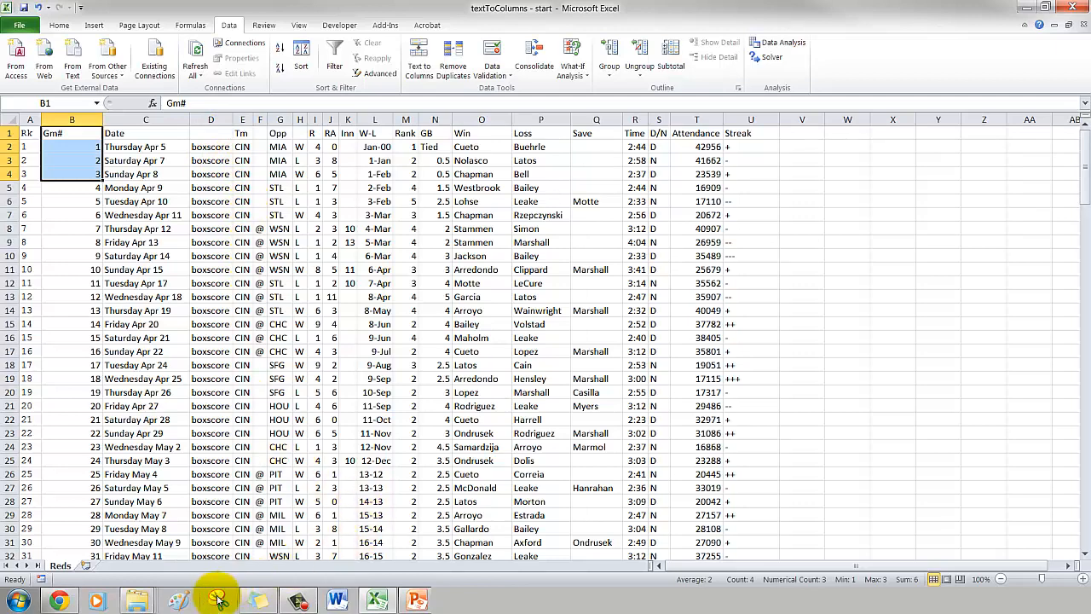
pyautogui.click(75, 601)
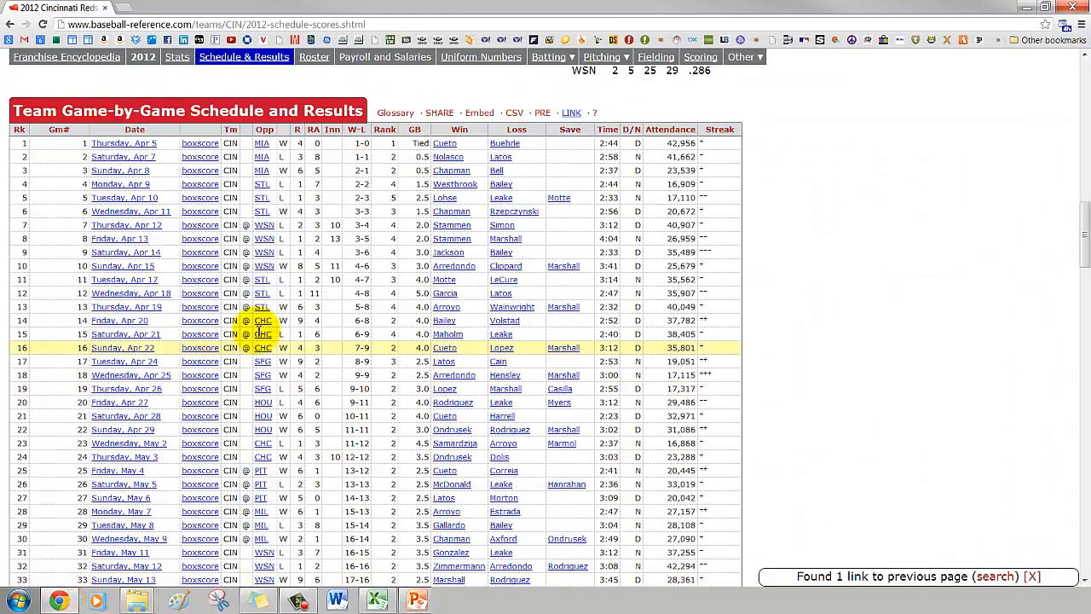
pyautogui.scroll(5, 256, 316)
pyautogui.scroll(4, 310, 317)
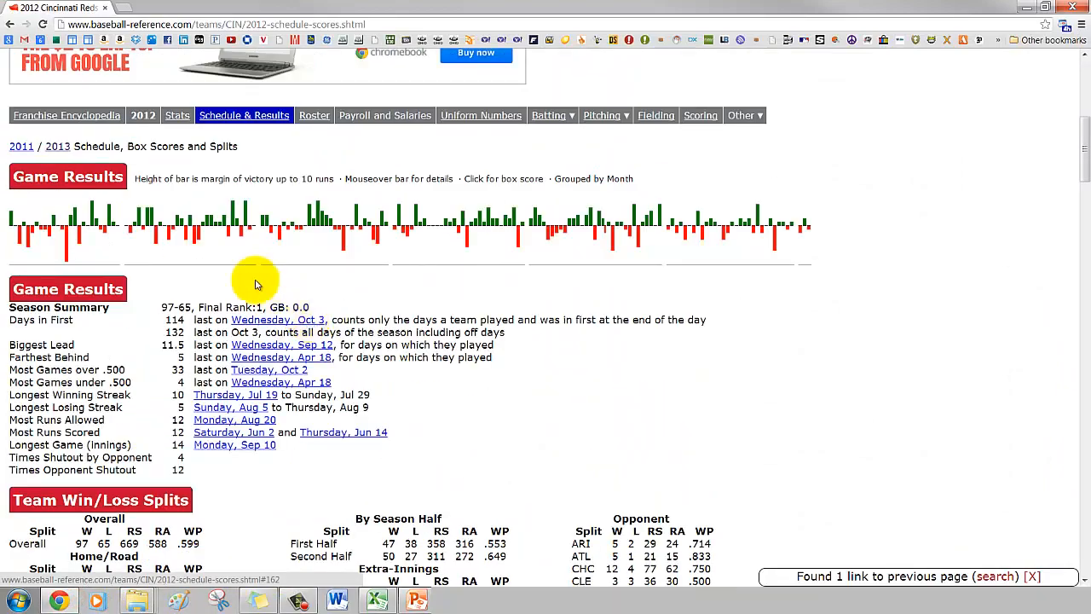
pyautogui.scroll(1, 247, 273)
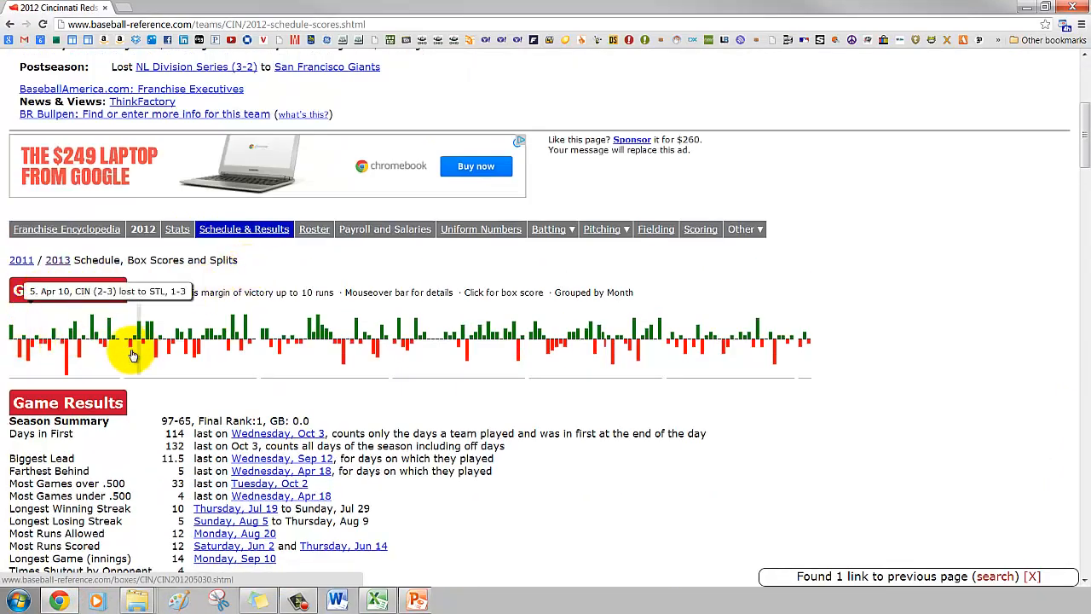
pyautogui.moveTo(13, 345)
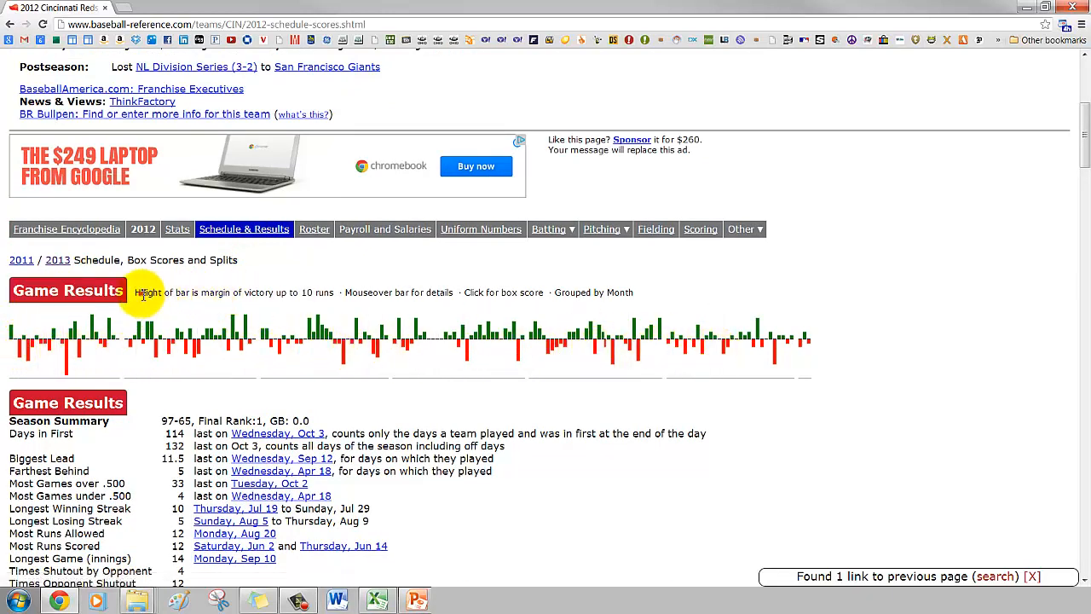
pyautogui.moveTo(136, 293); pyautogui.dragTo(337, 294)
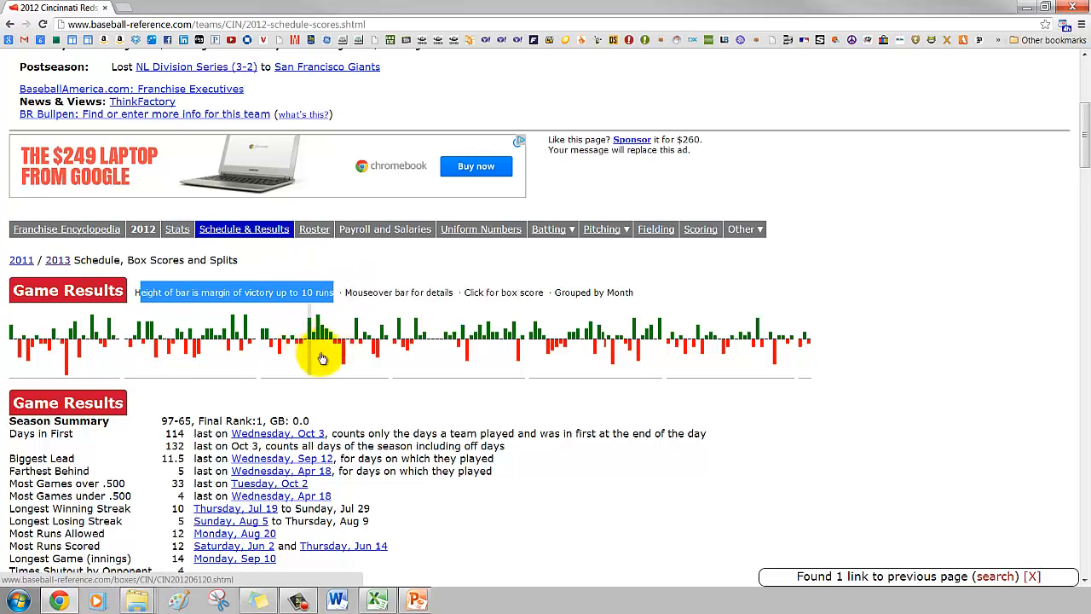
pyautogui.moveTo(341, 360)
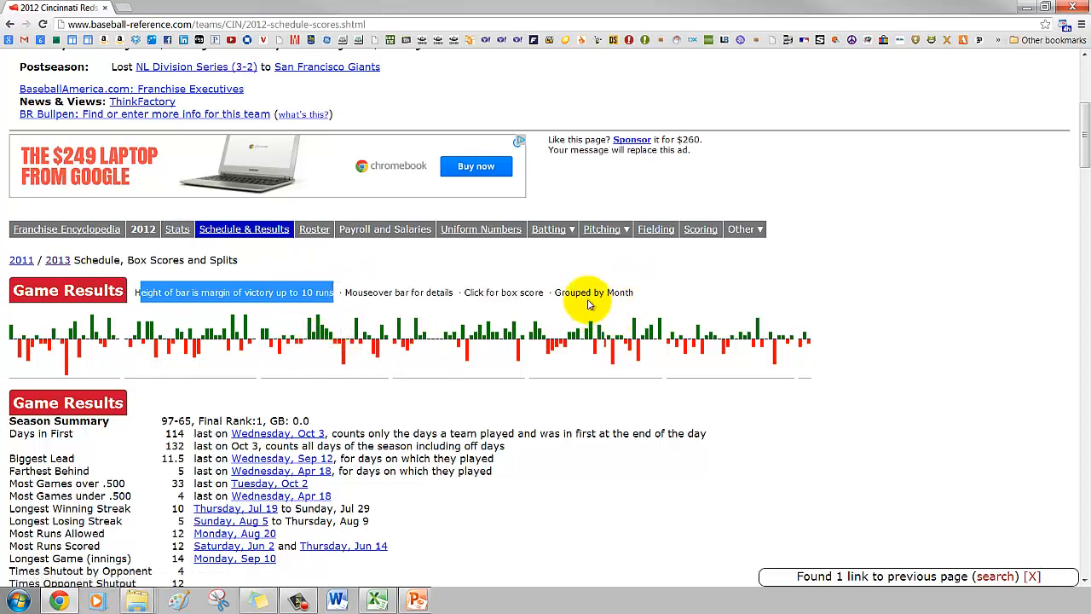
# Switch to Excel, add the header "Margin of Victory" in V1, and widen column V to fit it.
pyautogui.click(381, 601)
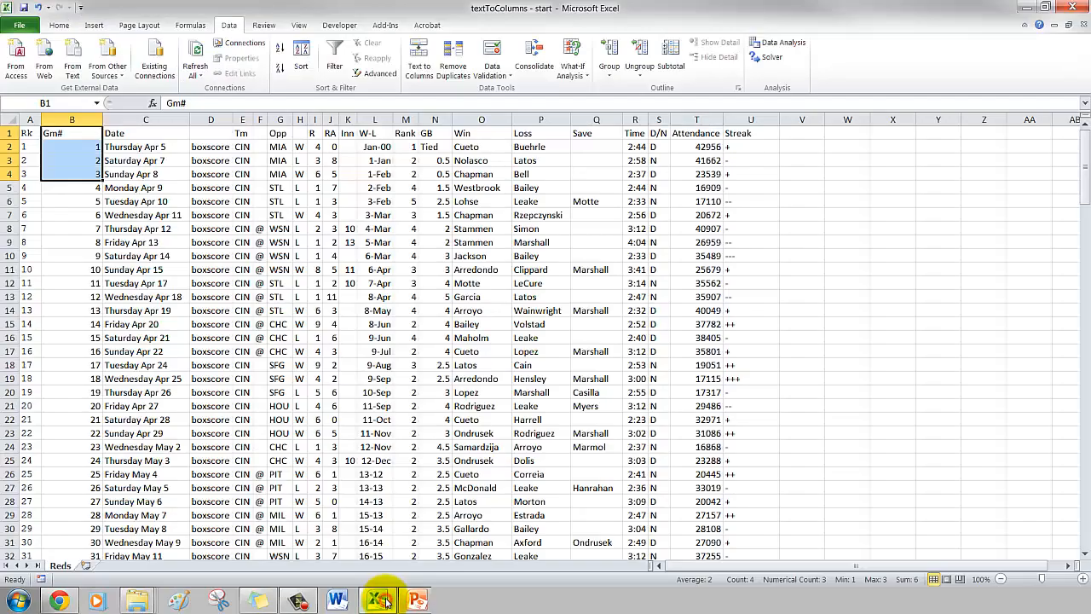
pyautogui.click(27, 133)
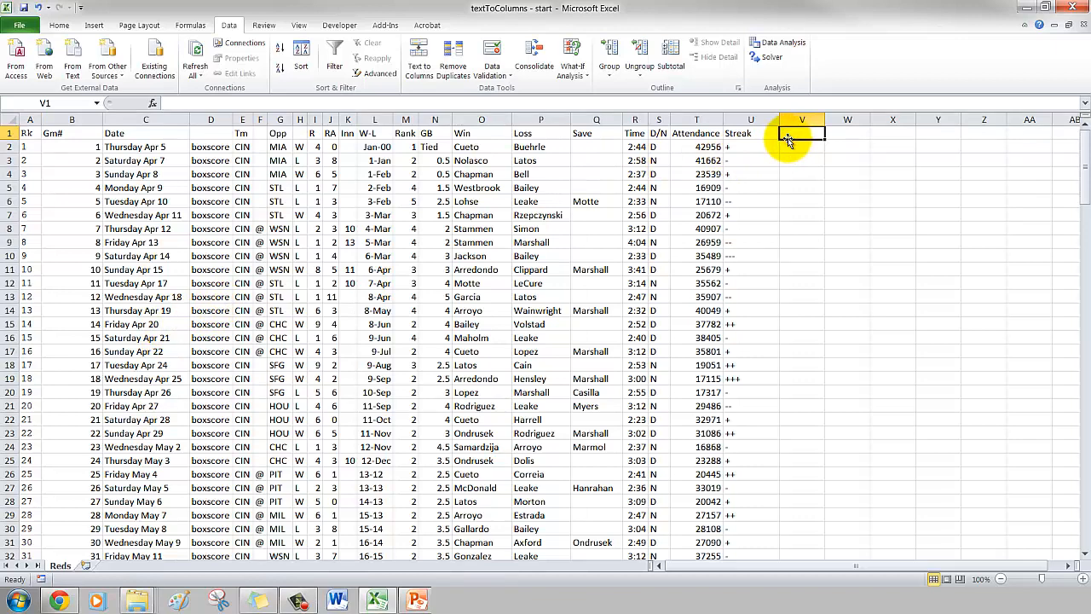
pyautogui.write('Margin of Vi')
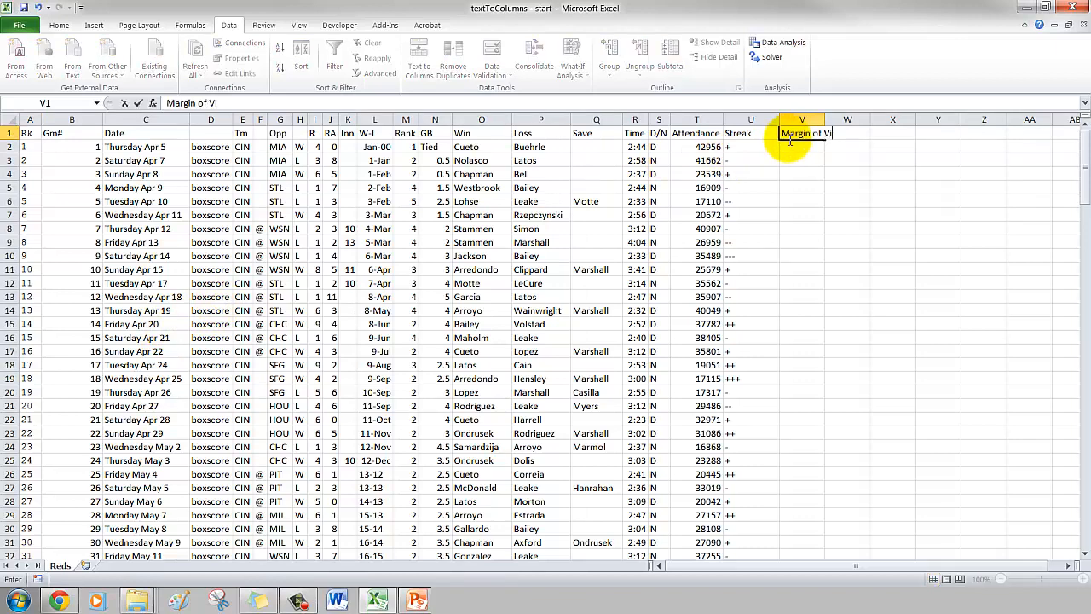
pyautogui.write('ctory')
pyautogui.press('Return')
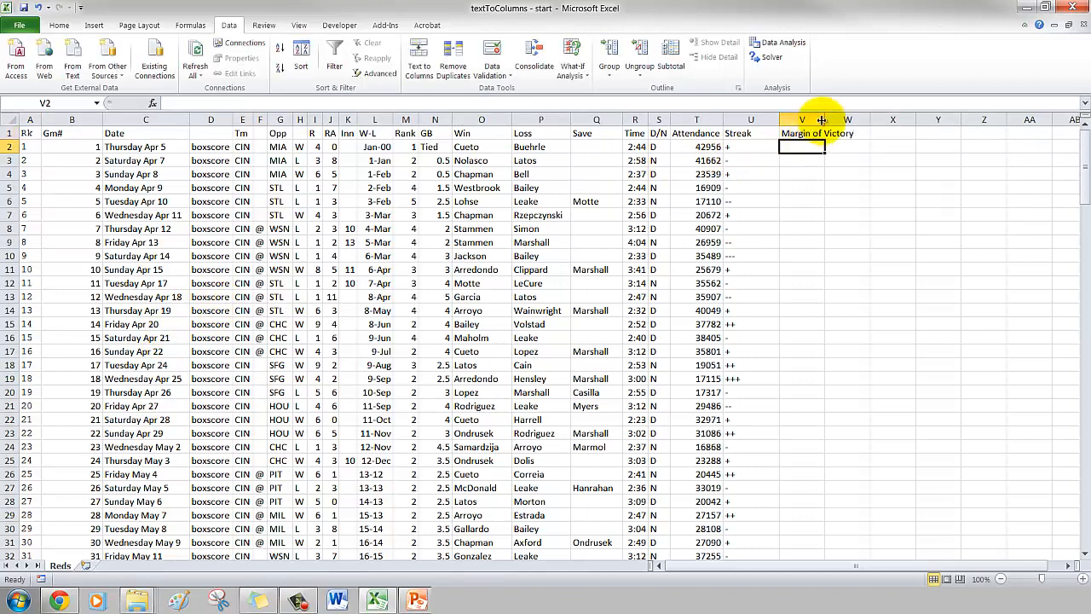
pyautogui.moveTo(823, 119); pyautogui.dragTo(856, 120)
# Calculate the first game's margin in V2 with =I2-J2 and copy the formula to V3.
pyautogui.write('=')
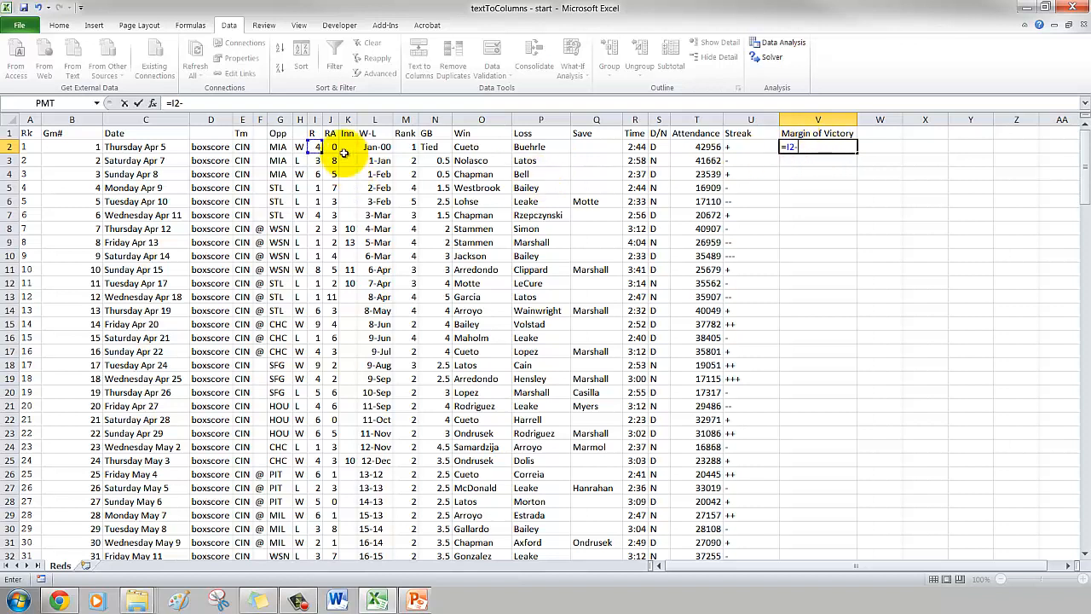
pyautogui.press('Return')
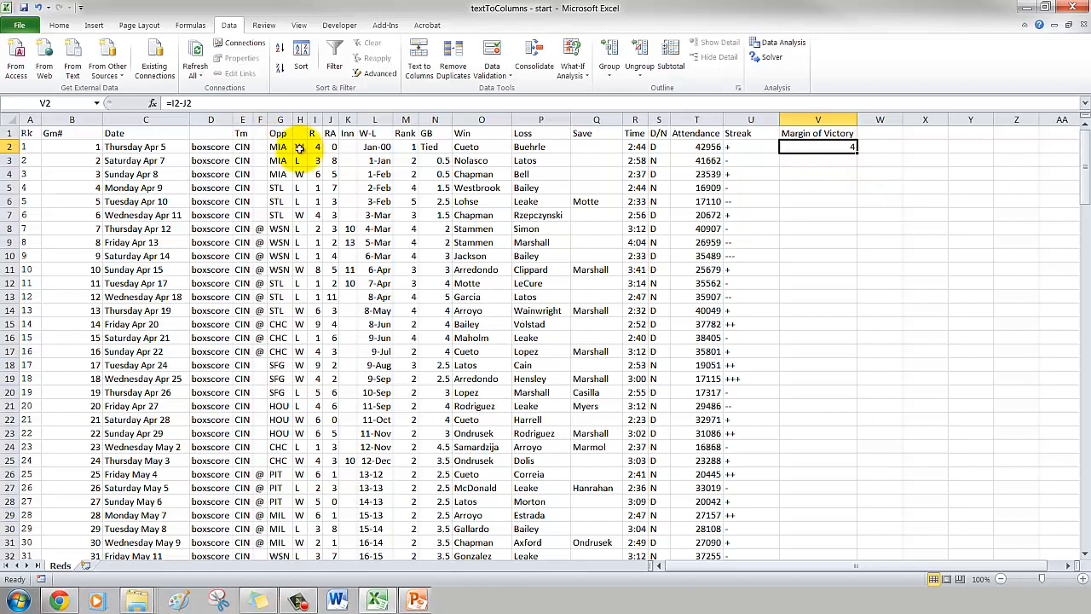
pyautogui.moveTo(857, 151); pyautogui.dragTo(856, 164)
pyautogui.click(838, 162)
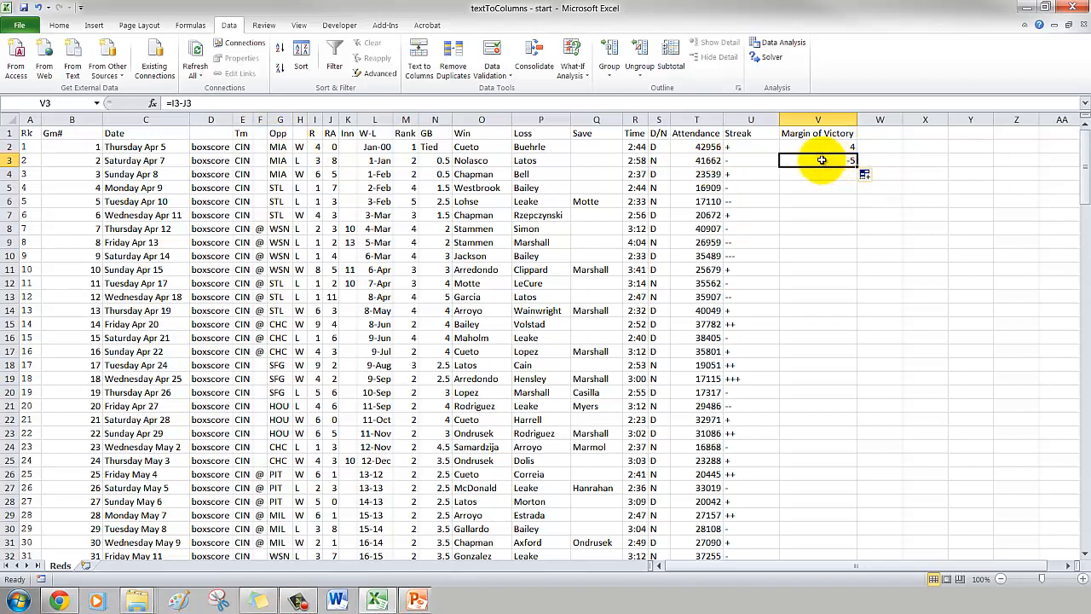
# Fill the margin formula from V3 down column V for all remaining games.
pyautogui.click(300, 160)
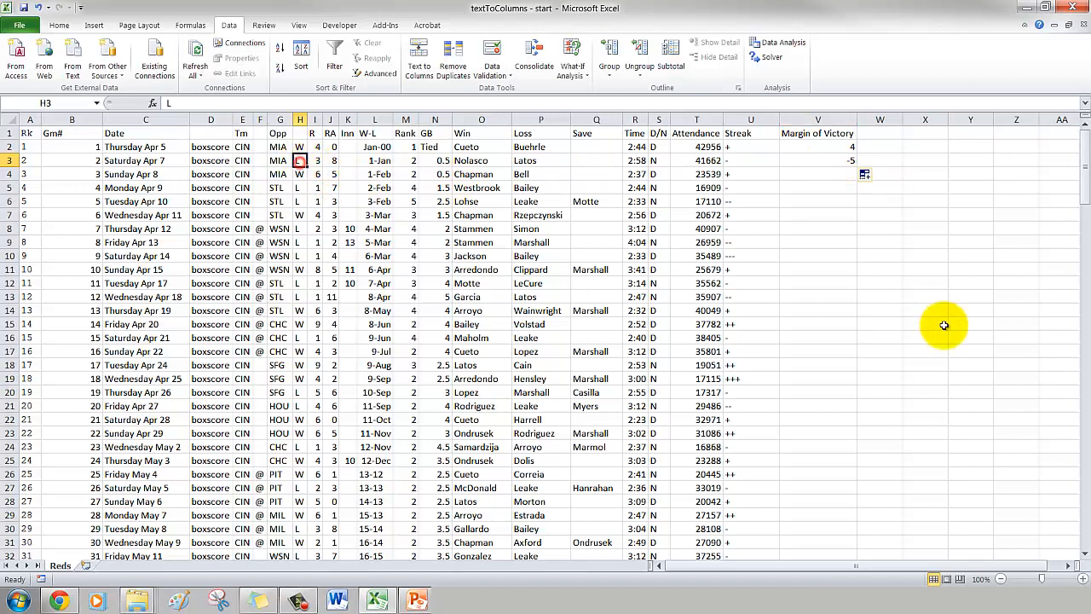
pyautogui.click(846, 162)
pyautogui.doubleClick(863, 172)
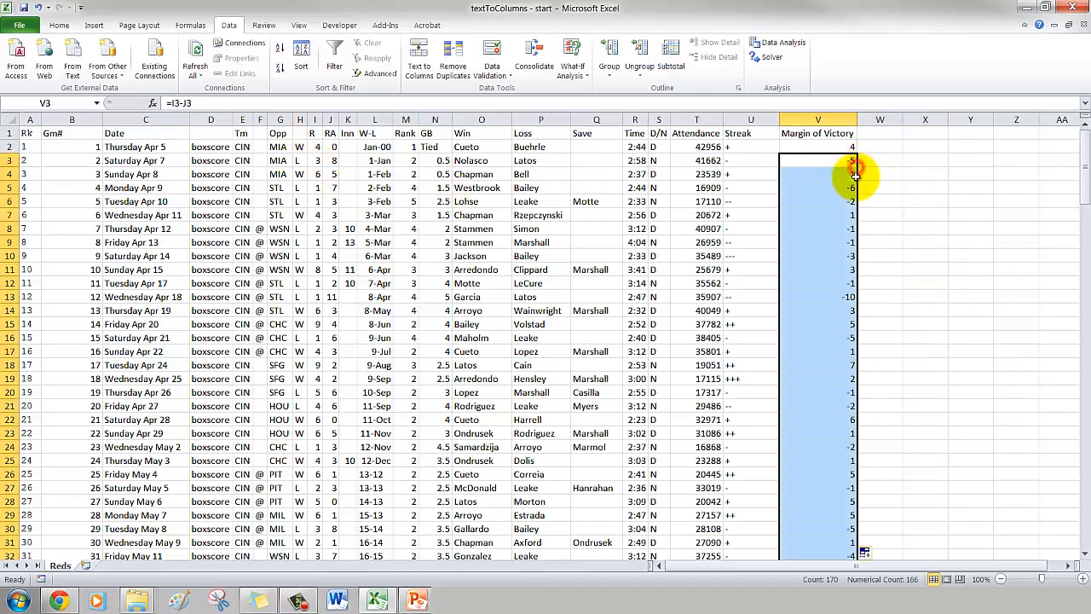
pyautogui.click(695, 338)
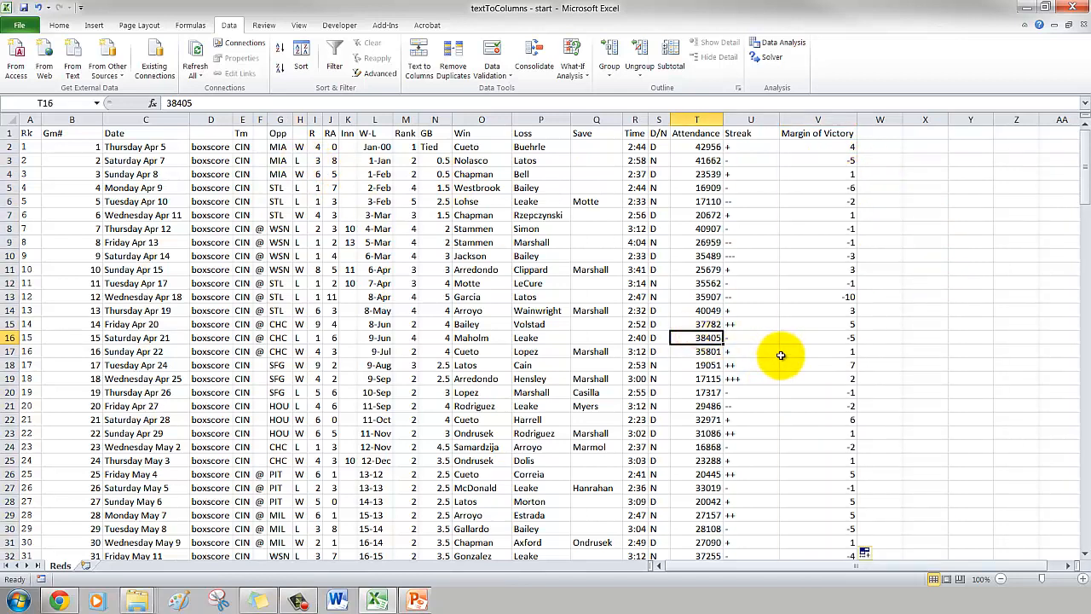
# Delete the repeated header rows 52, 103, 154 and 167 from the schedule together.
pyautogui.moveTo(1084, 158); pyautogui.dragTo(1068, 511)
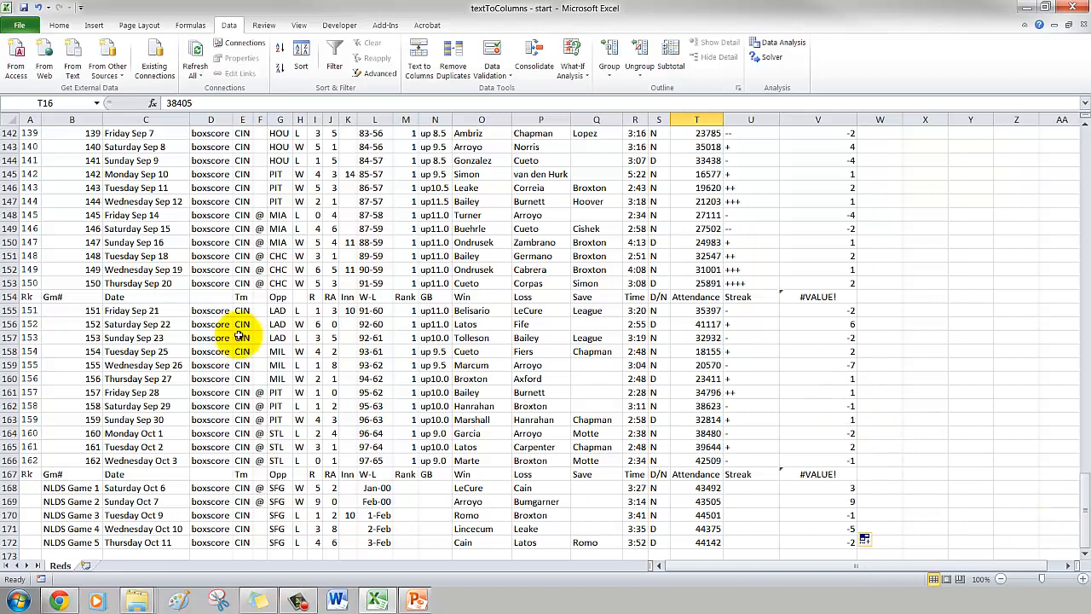
pyautogui.scroll(-2, 640, 384)
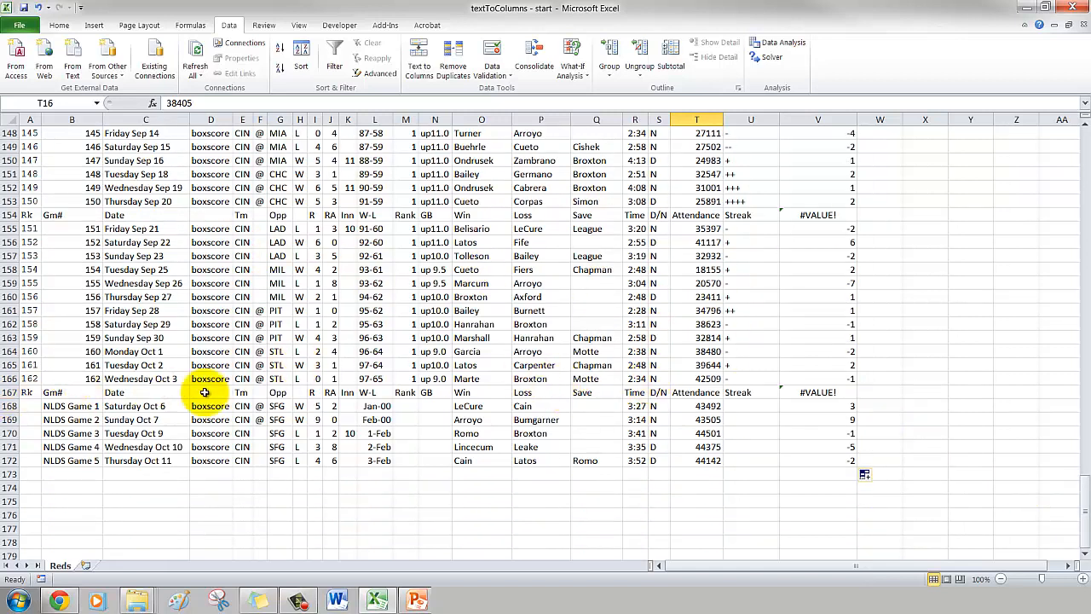
pyautogui.click(9, 392)
pyautogui.keyDown('ctrl'); pyautogui.click(10, 215); pyautogui.keyUp('ctrl')
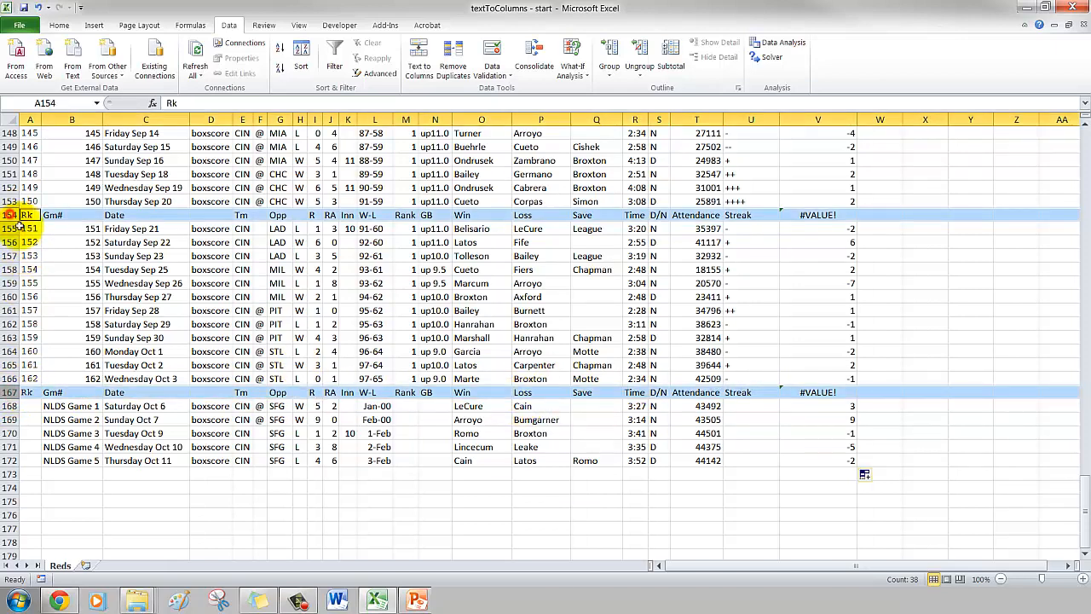
pyautogui.scroll(18, 128, 324)
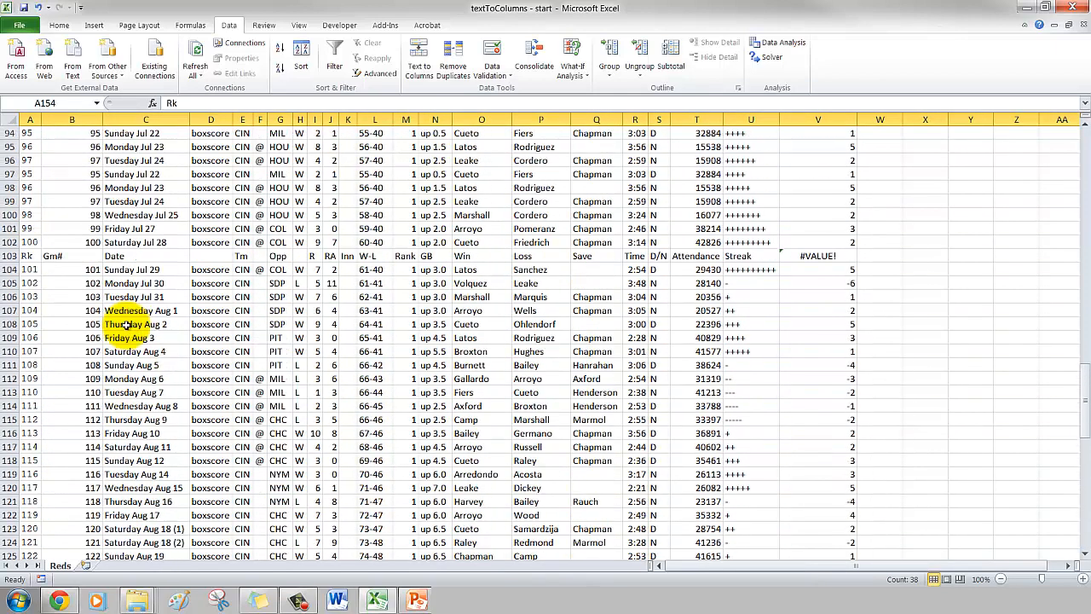
pyautogui.scroll(1, 126, 325)
pyautogui.keyDown('ctrl'); pyautogui.click(11, 297); pyautogui.keyUp('ctrl')
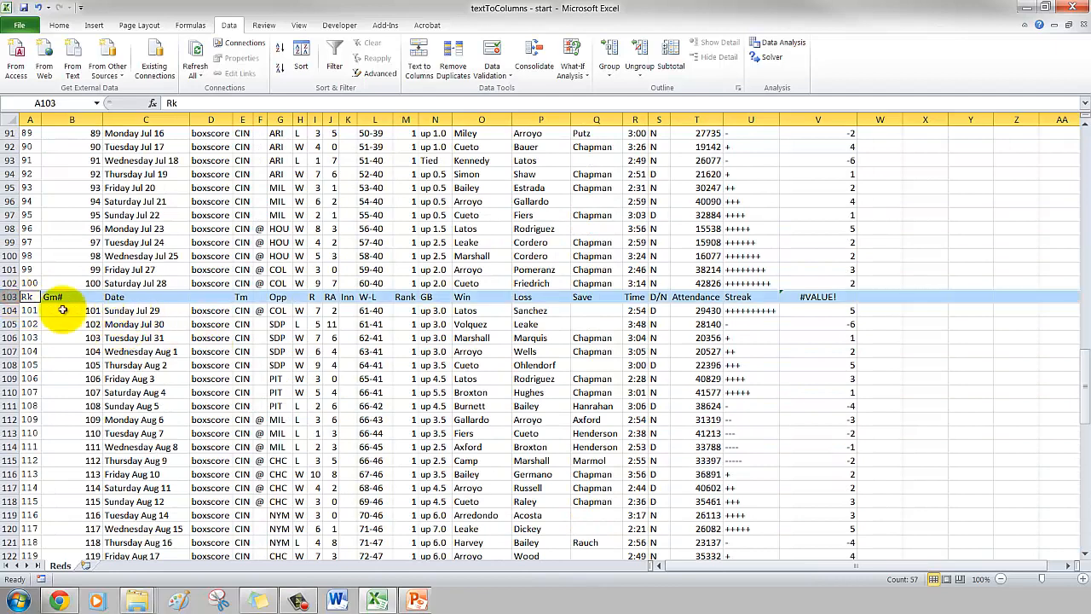
pyautogui.scroll(4, 283, 339)
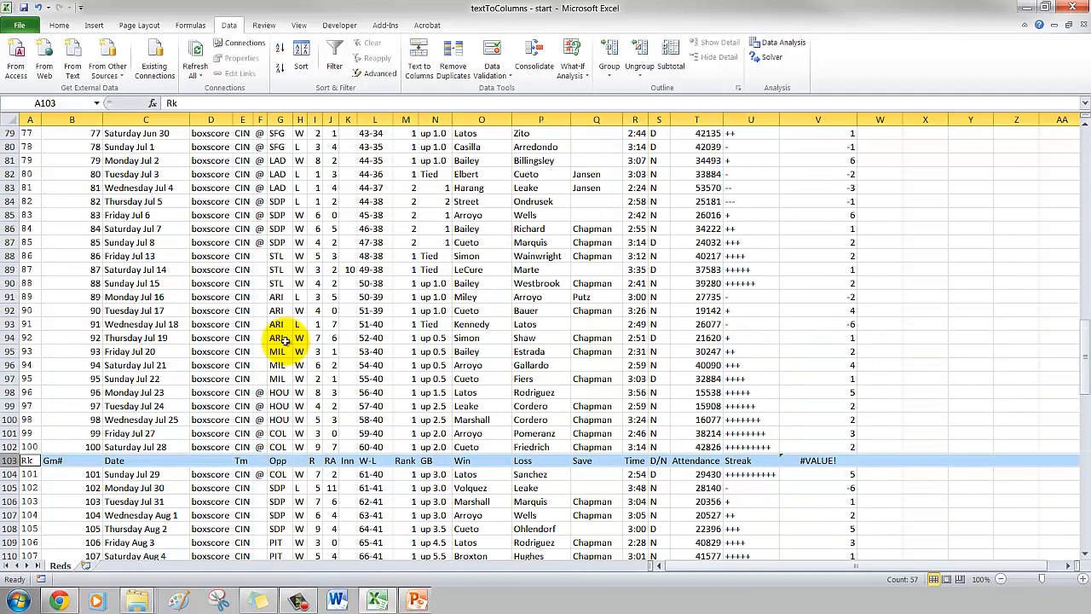
pyautogui.scroll(14, 283, 339)
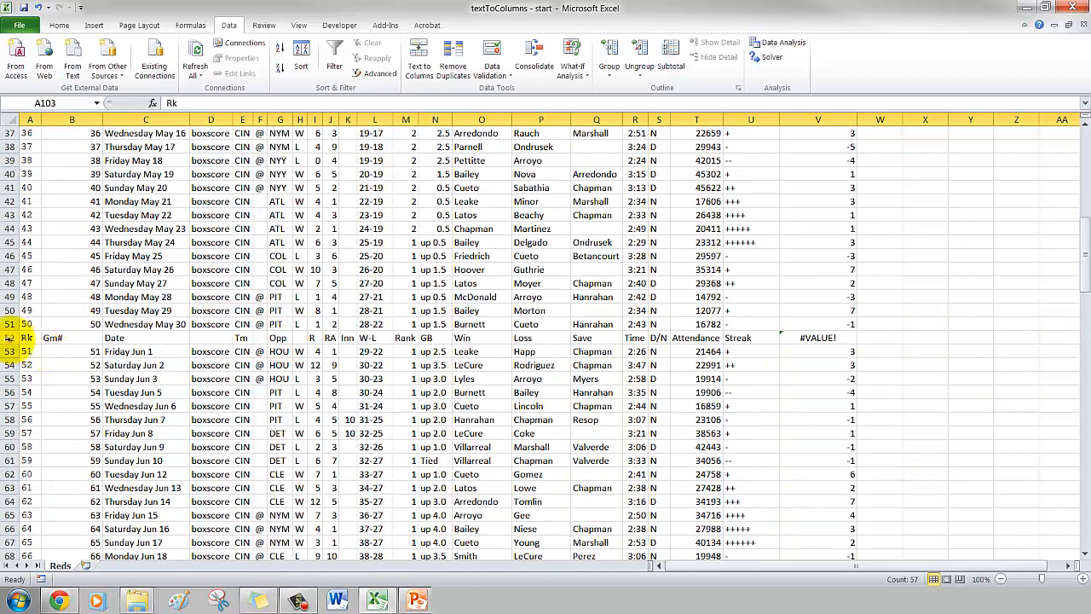
pyautogui.keyDown('ctrl'); pyautogui.click(8, 338); pyautogui.keyUp('ctrl')
pyautogui.scroll(4, 269, 390)
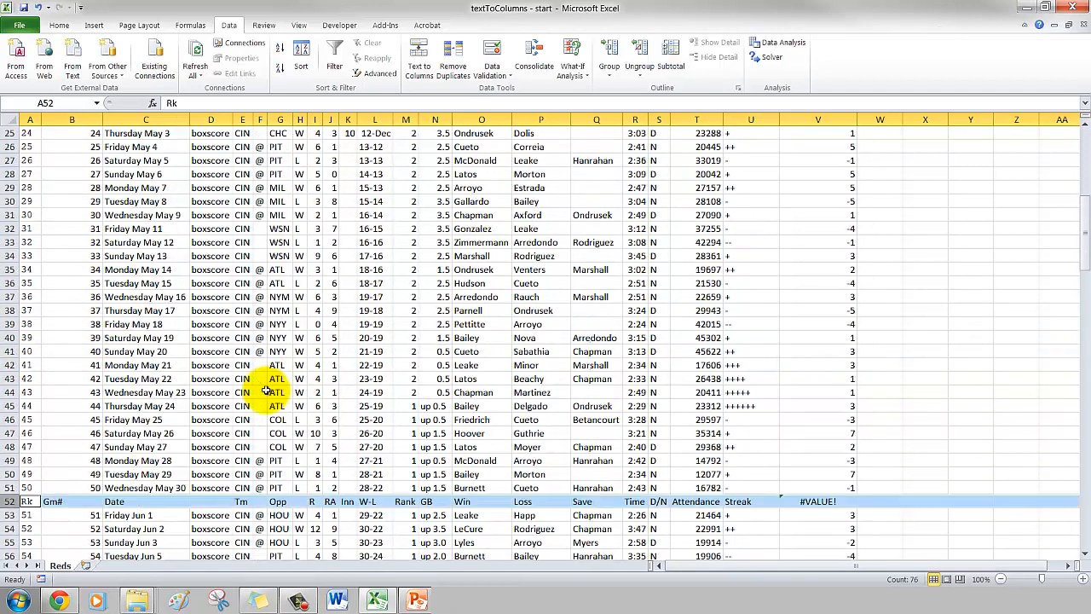
pyautogui.scroll(8, 267, 391)
pyautogui.scroll(-11, 266, 391)
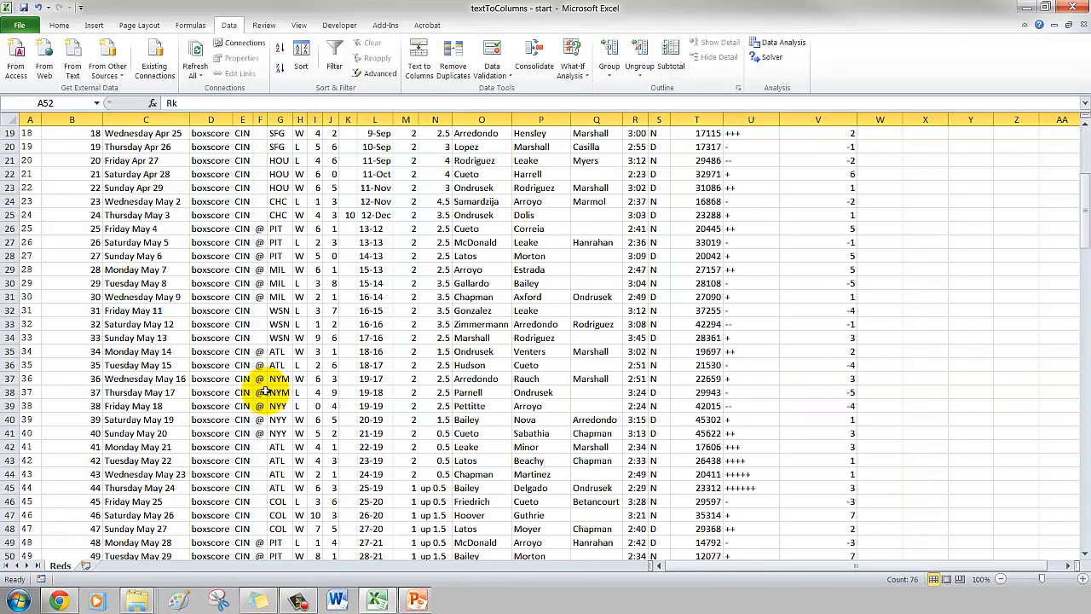
pyautogui.rightClick(9, 379)
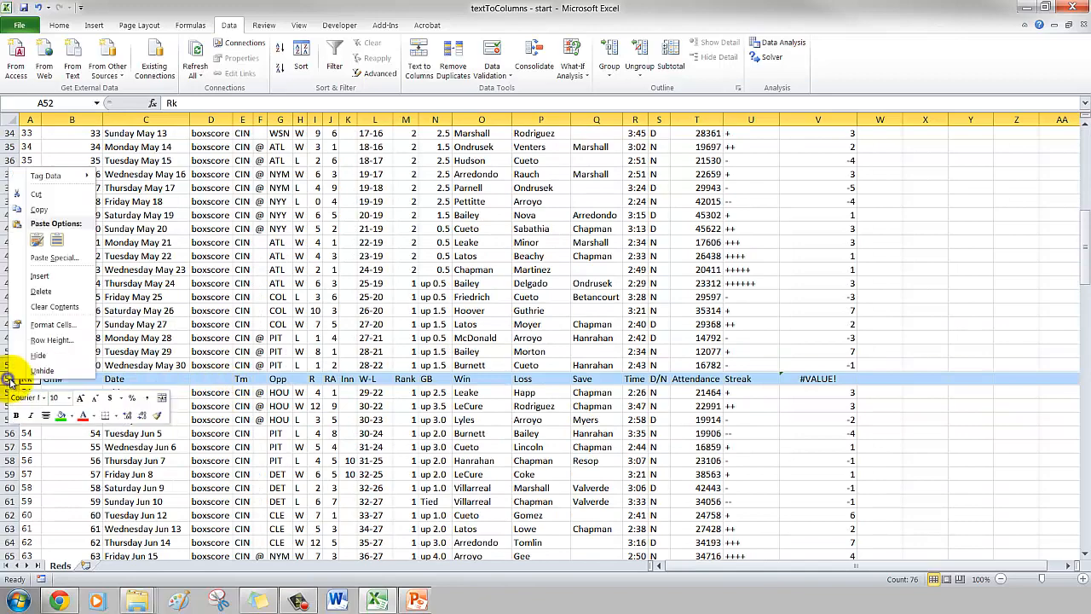
pyautogui.click(39, 288)
# Delete the five NLDS game rows, 164 to 168, below the regular-season games.
pyautogui.scroll(-6, 360, 412)
pyautogui.scroll(-20, 360, 412)
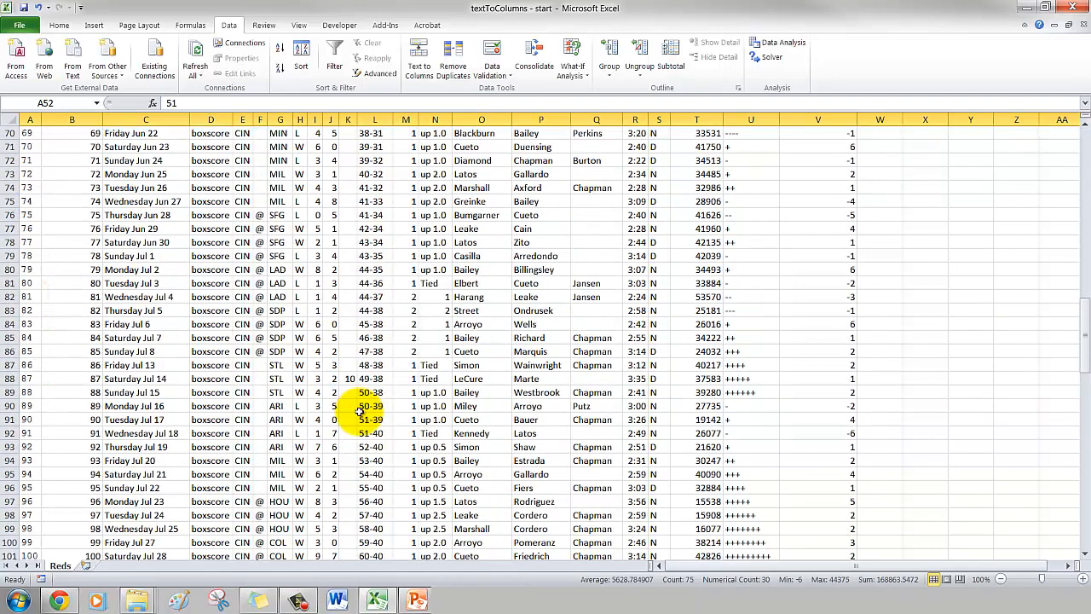
pyautogui.scroll(-3, 360, 412)
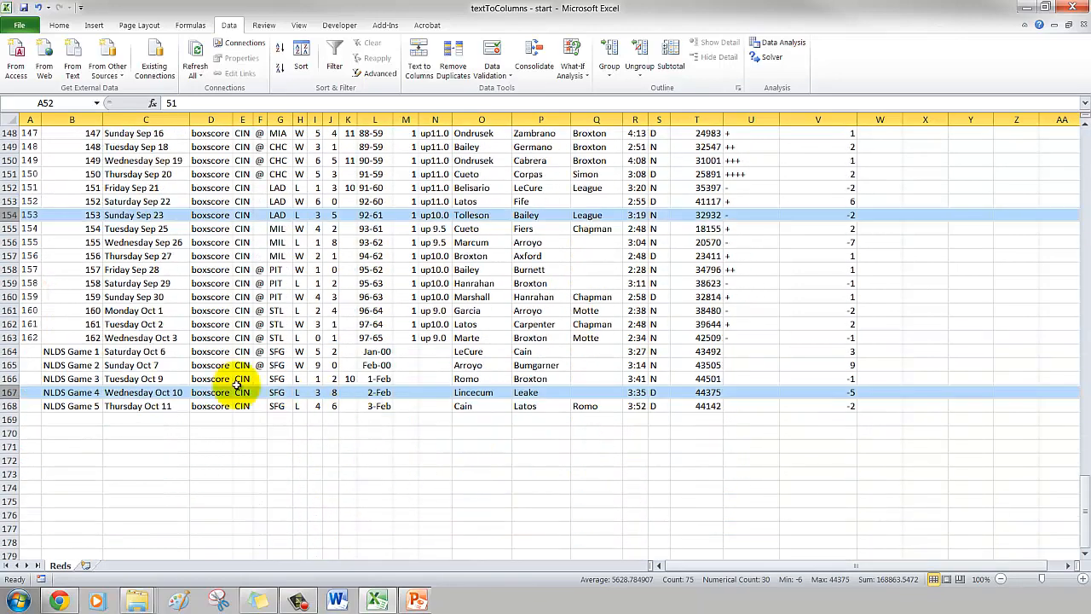
pyautogui.moveTo(37, 353); pyautogui.dragTo(802, 404)
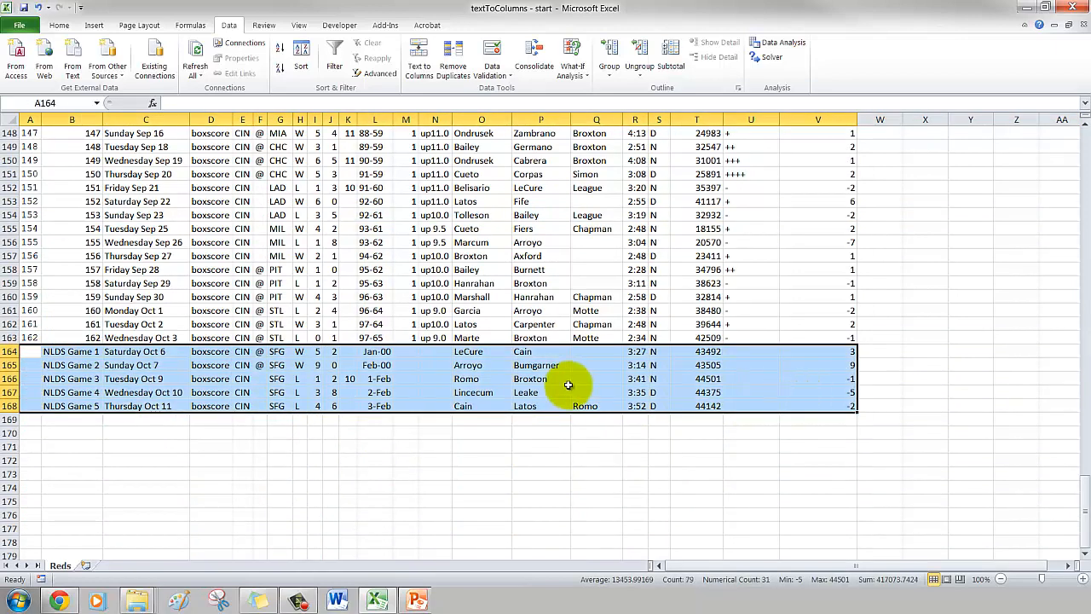
pyautogui.moveTo(11, 352); pyautogui.dragTo(9, 406)
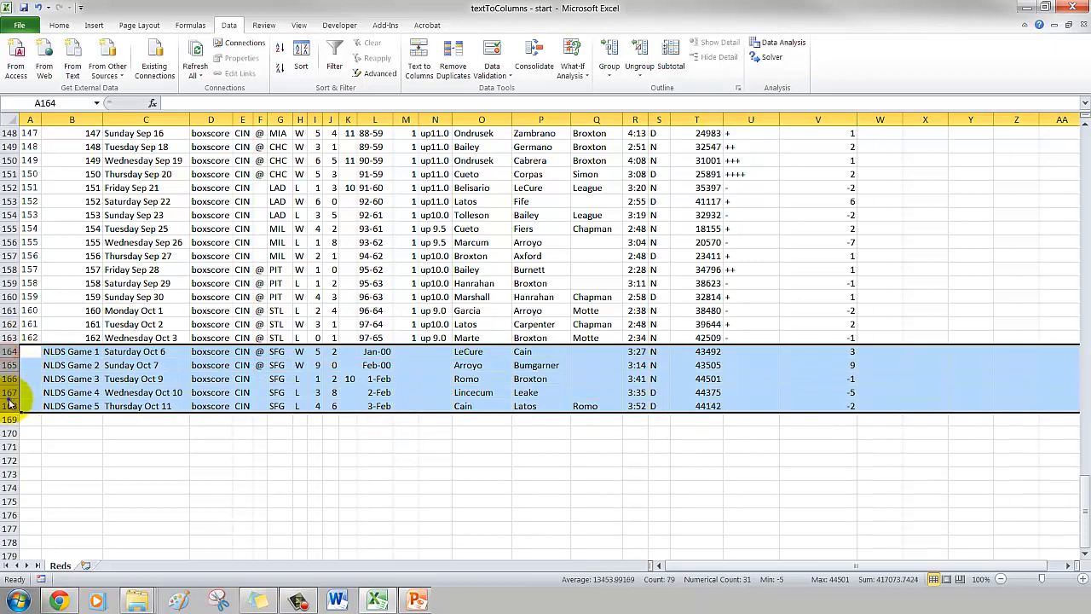
pyautogui.rightClick(8, 405)
pyautogui.click(53, 310)
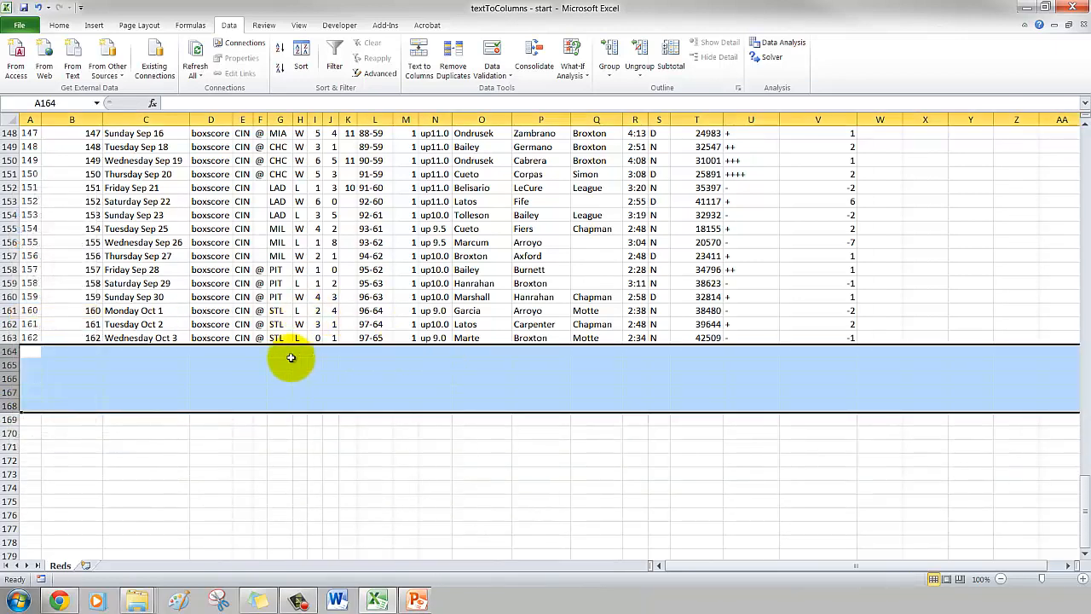
# Merge and center the empty block A165:V175 below the schedule.
pyautogui.click(211, 365)
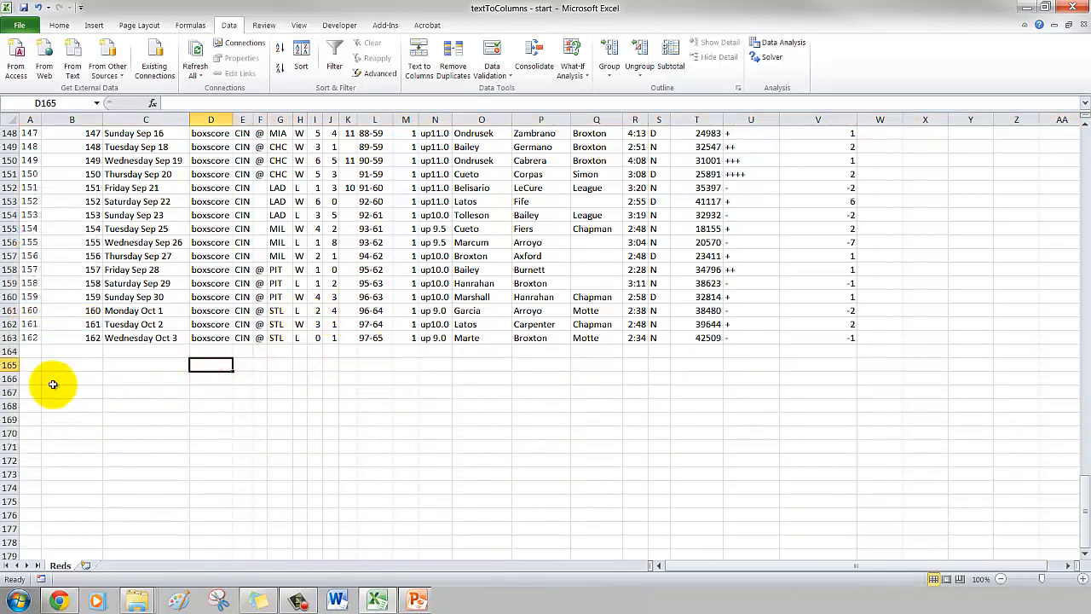
pyautogui.moveTo(30, 365); pyautogui.dragTo(845, 505)
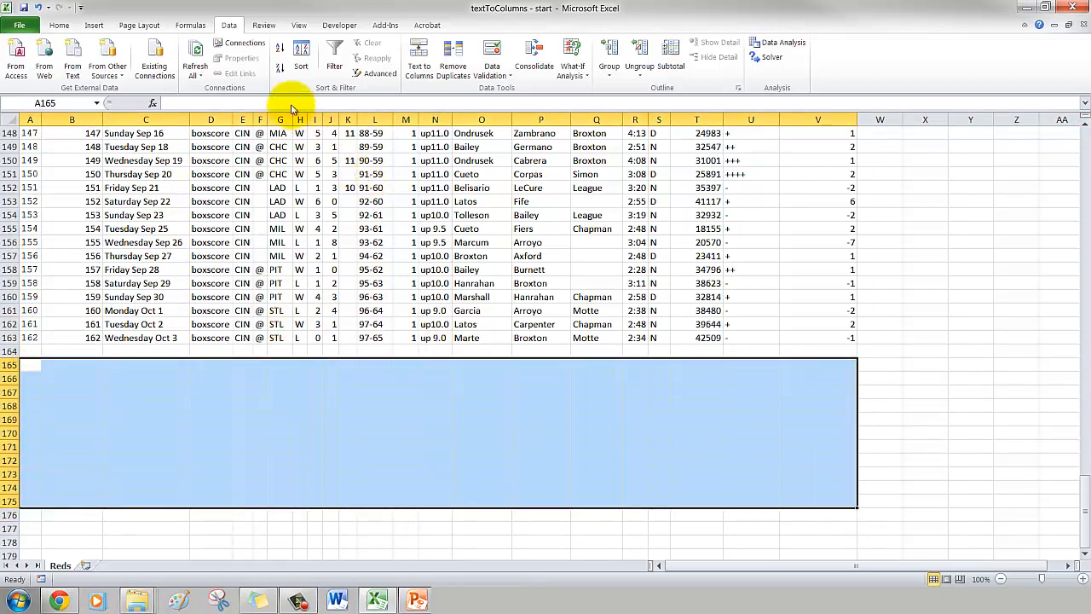
pyautogui.click(57, 25)
pyautogui.click(355, 68)
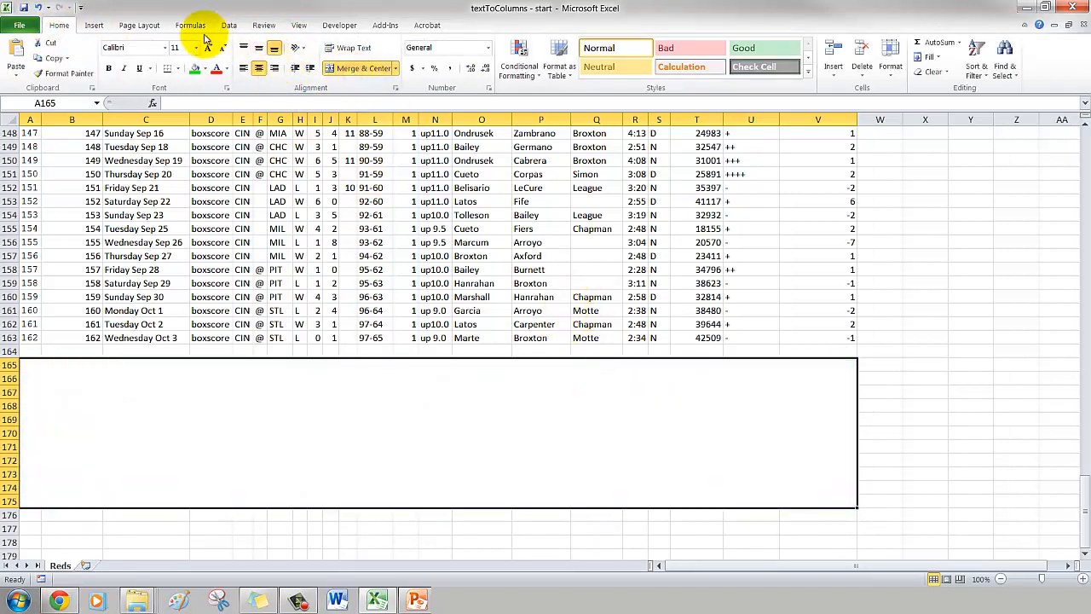
# Insert a column sparkline of the victory margins in V2:V163, placed in the merged cell A165.
pyautogui.click(94, 25)
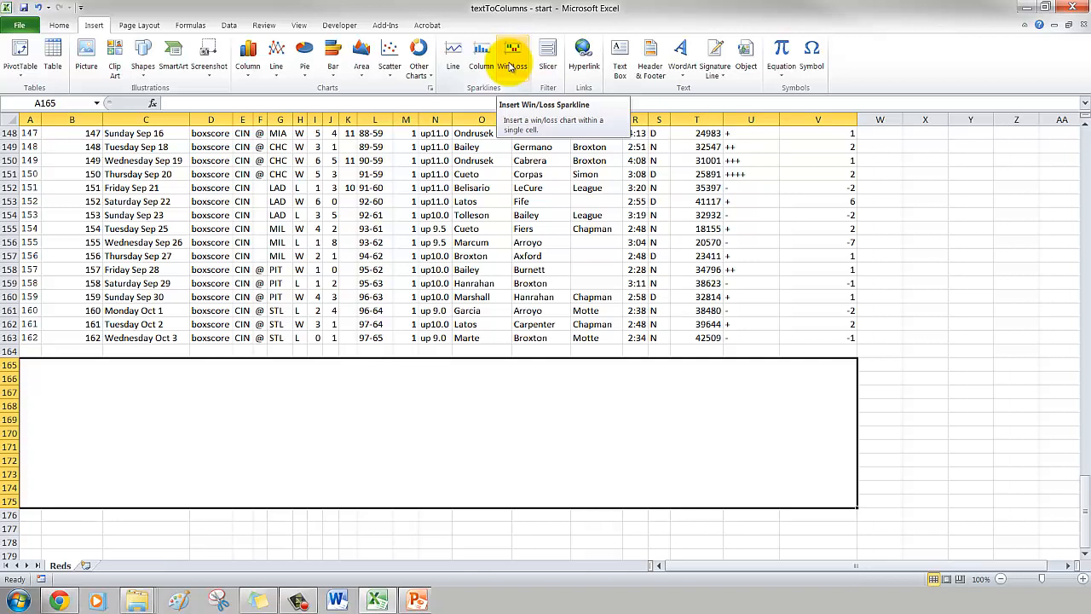
pyautogui.click(487, 59)
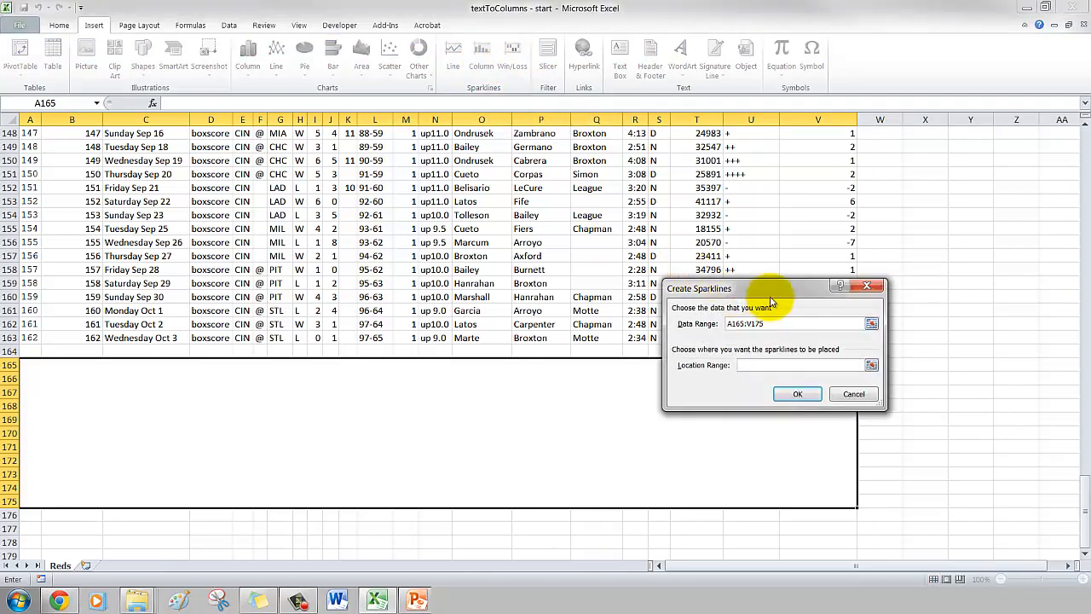
pyautogui.moveTo(769, 291); pyautogui.dragTo(632, 315)
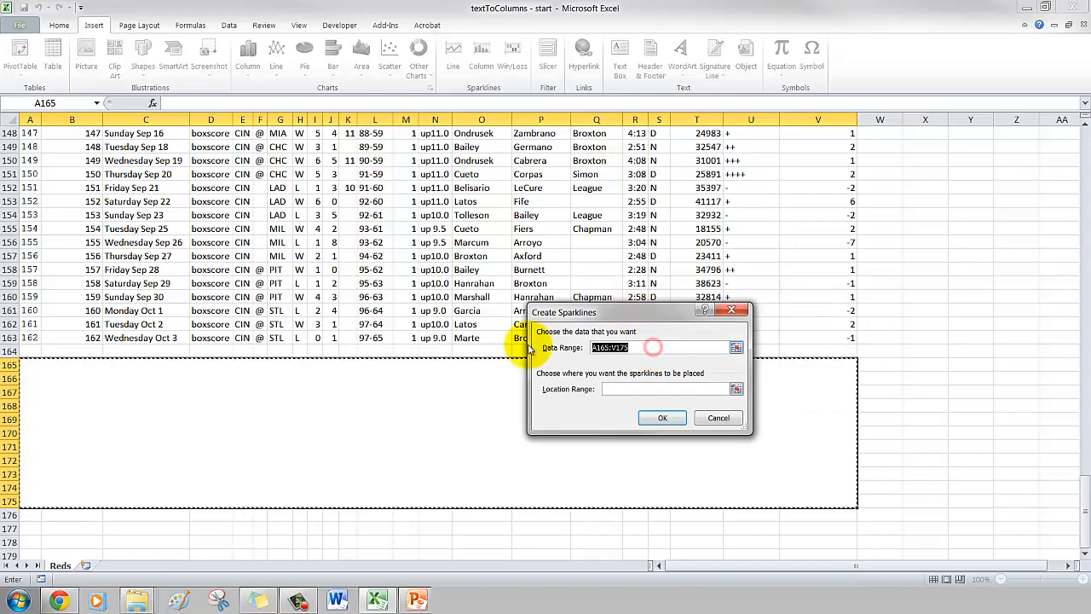
pyautogui.moveTo(593, 347); pyautogui.dragTo(666, 345)
pyautogui.moveTo(799, 346); pyautogui.dragTo(812, 147)
pyautogui.click(653, 389)
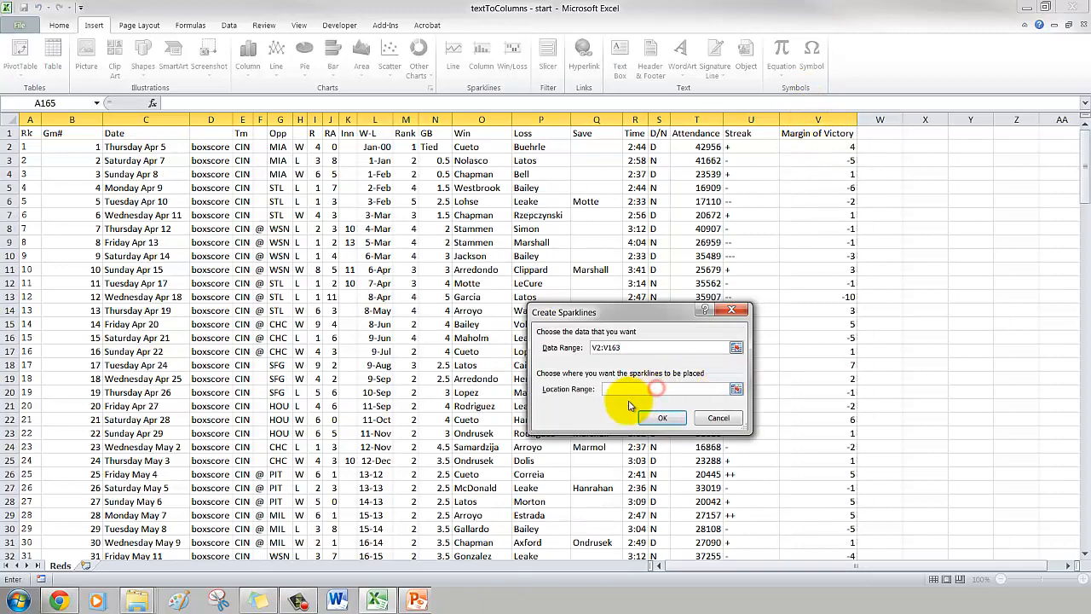
pyautogui.moveTo(1081, 213); pyautogui.dragTo(1081, 564)
pyautogui.click(451, 470)
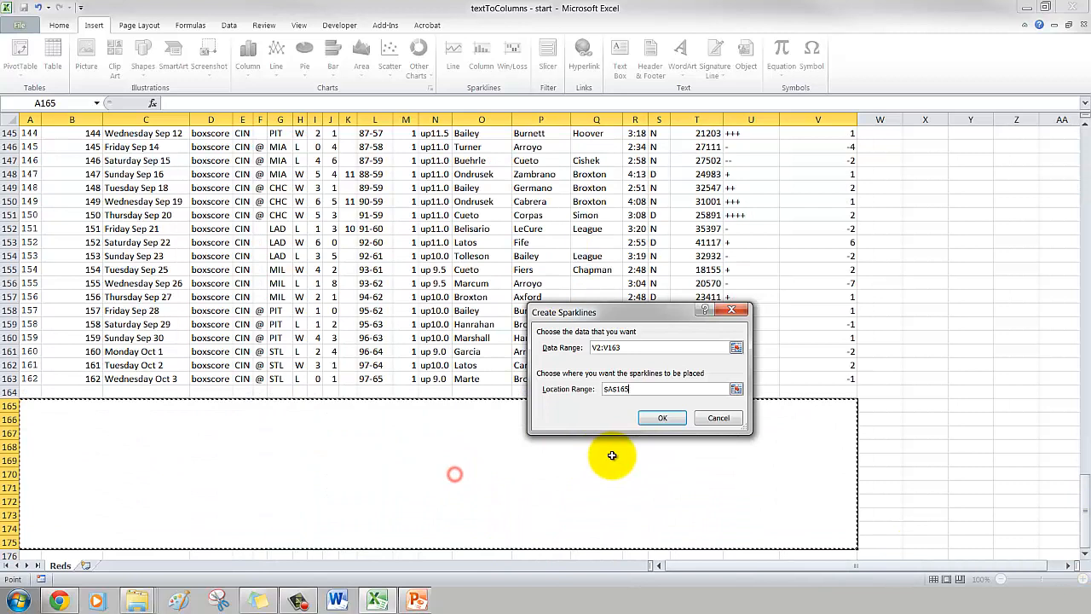
pyautogui.click(663, 419)
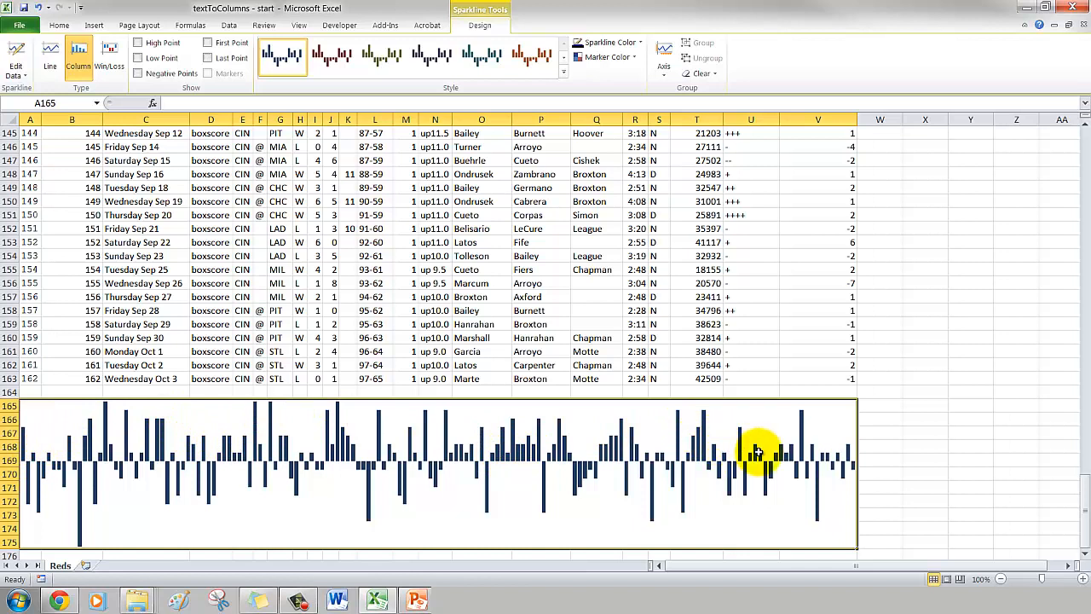
# Format the sparkline with the green Sparkline Style Colorful #4, showing negative points and the horizontal axis.
pyautogui.click(565, 74)
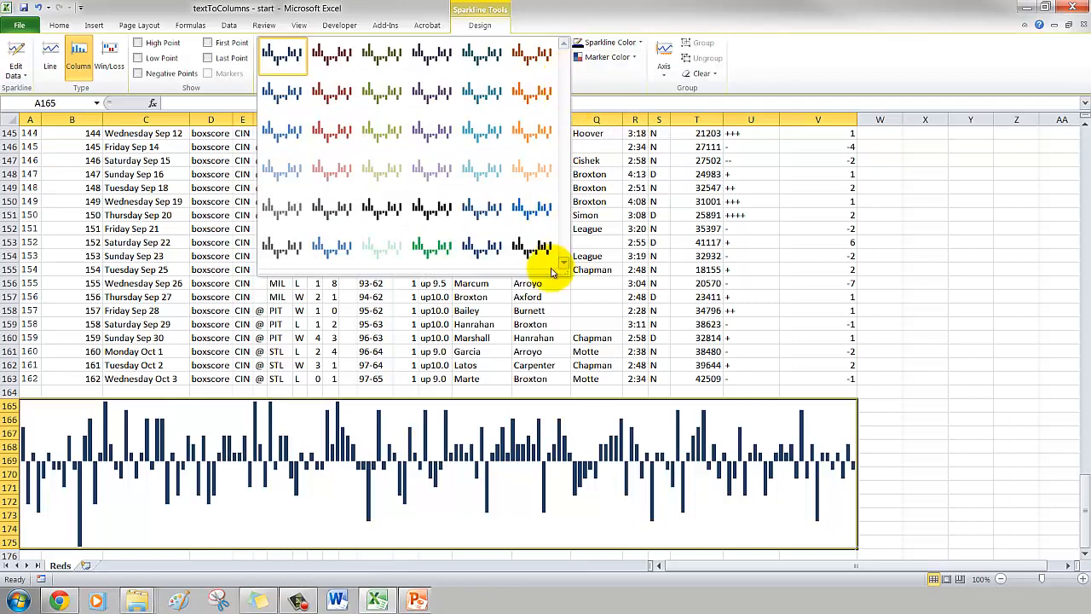
pyautogui.click(430, 245)
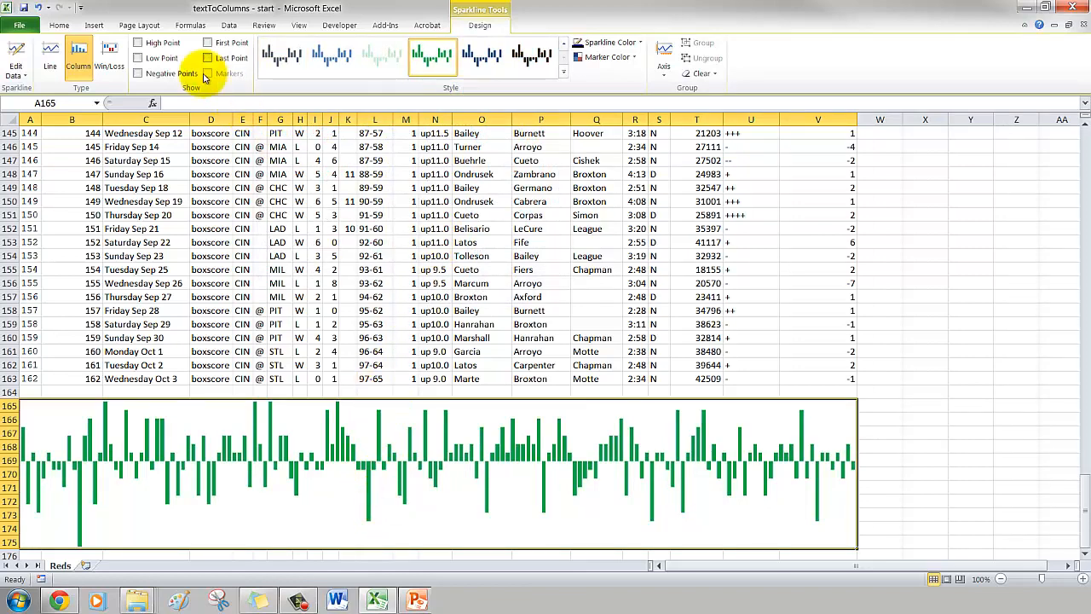
pyautogui.click(173, 74)
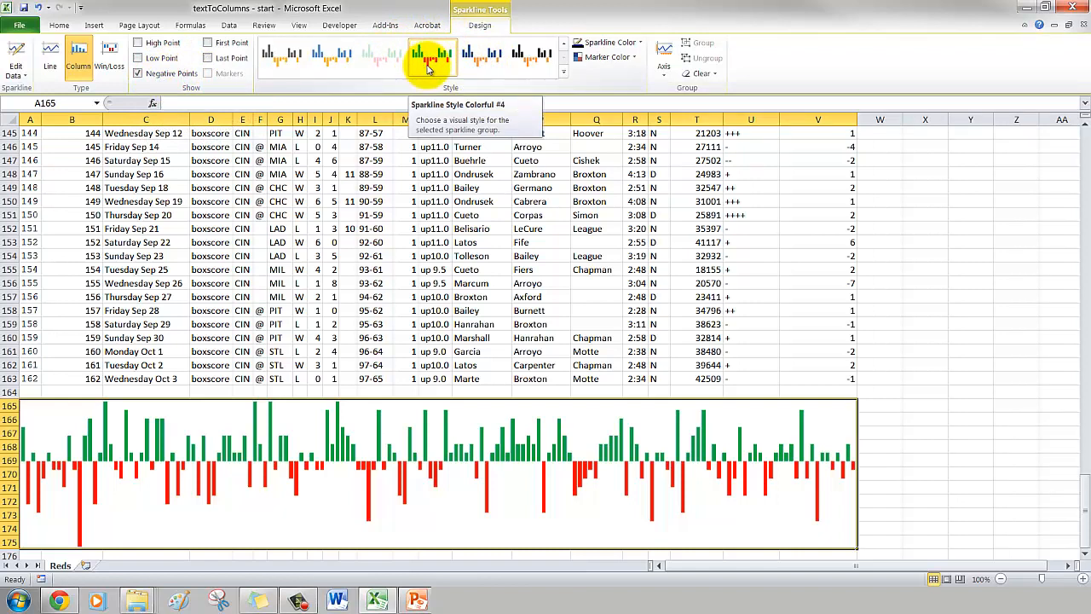
pyautogui.click(661, 70)
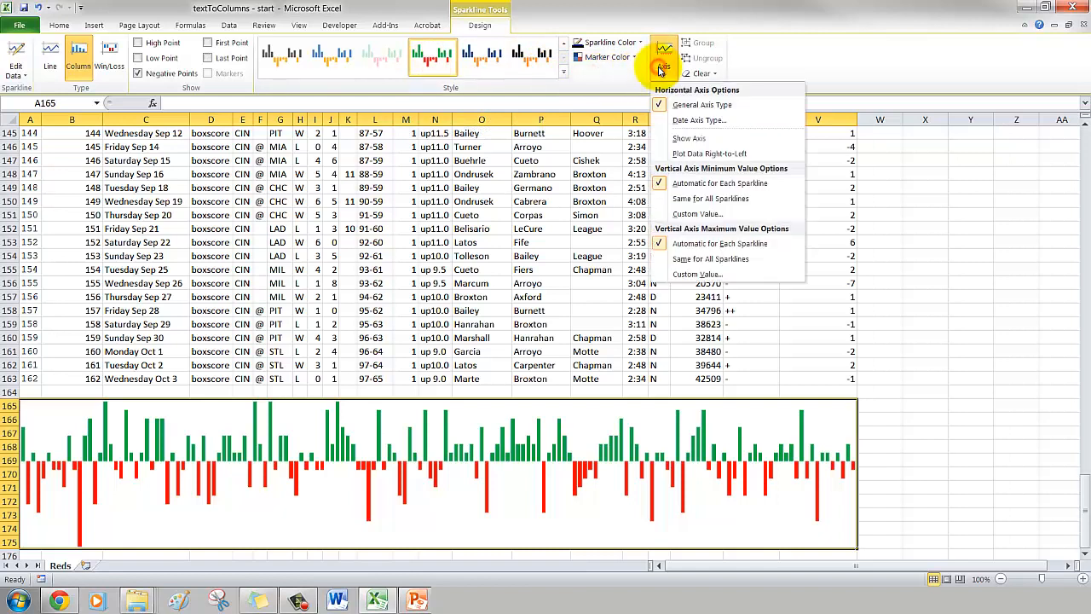
pyautogui.click(673, 138)
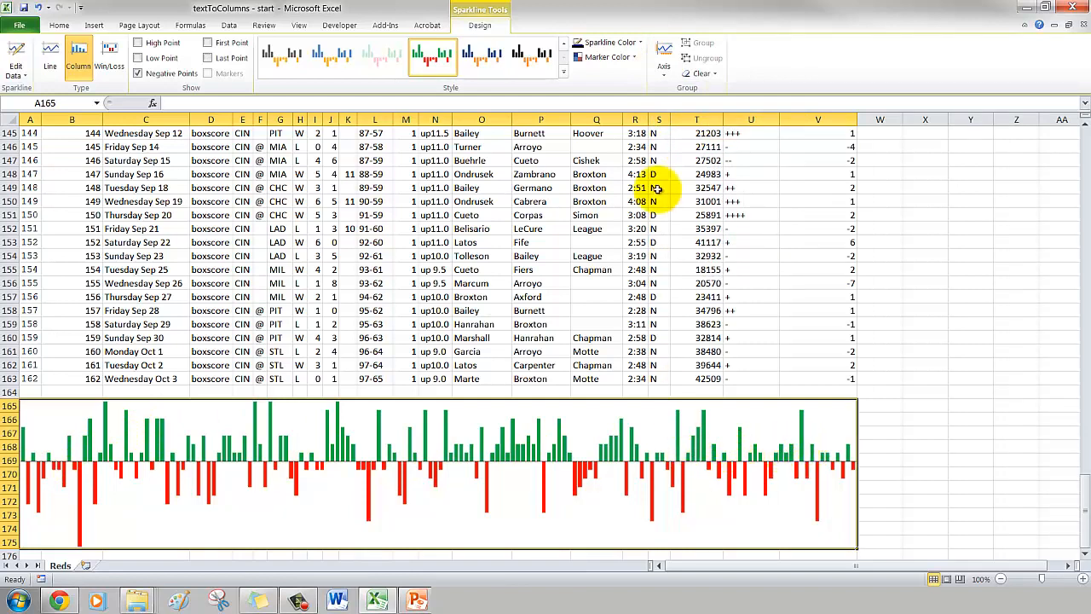
# Set custom vertical axis limits for the sparkline, with a minimum of -10 and a maximum of 10.
pyautogui.click(664, 68)
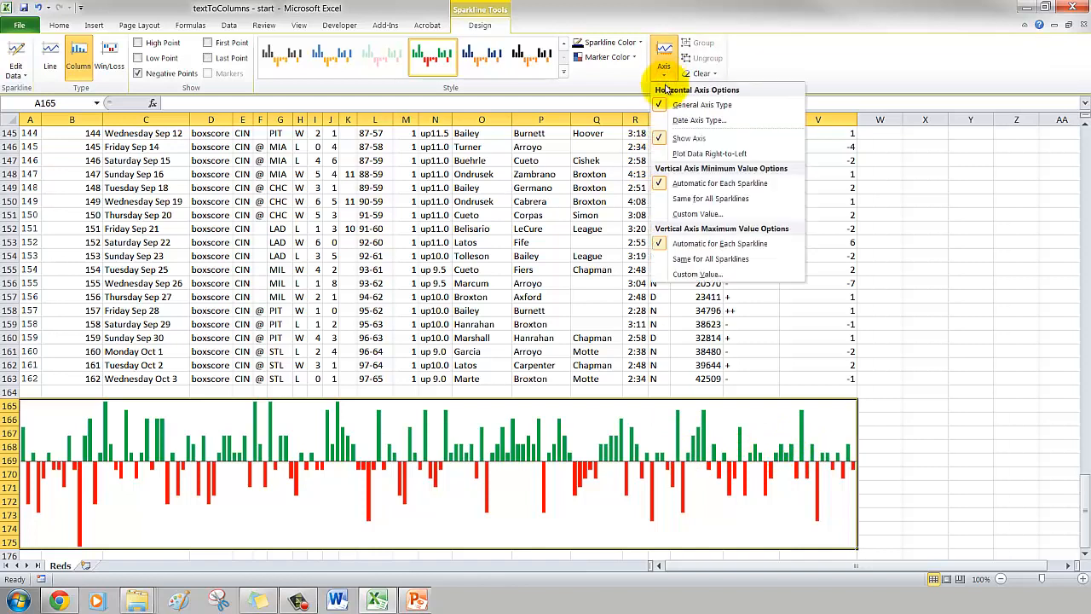
pyautogui.click(704, 214)
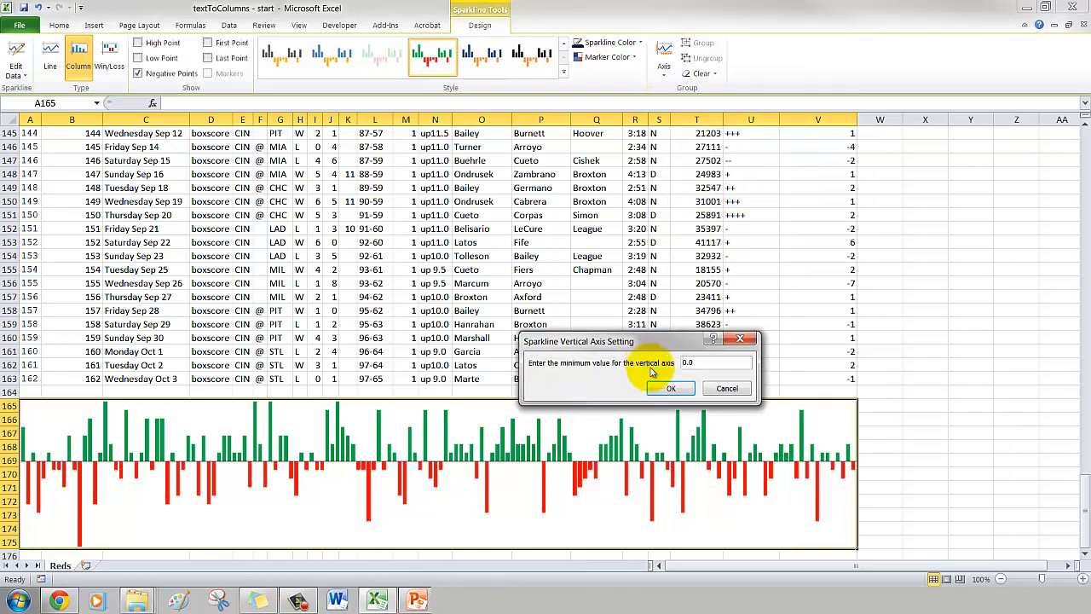
pyautogui.doubleClick(692, 362)
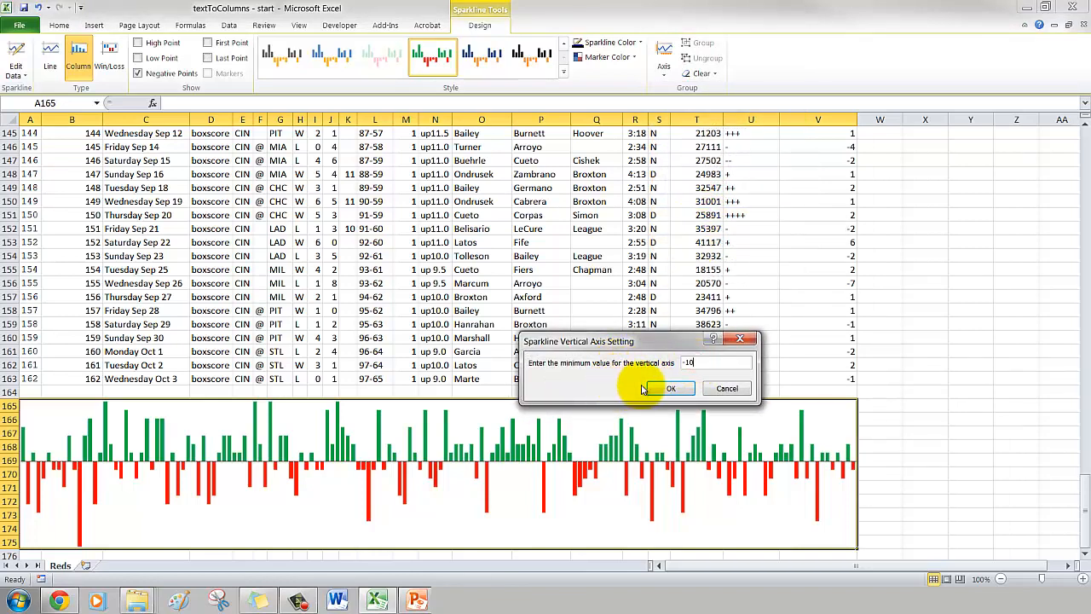
pyautogui.click(671, 388)
pyautogui.click(664, 68)
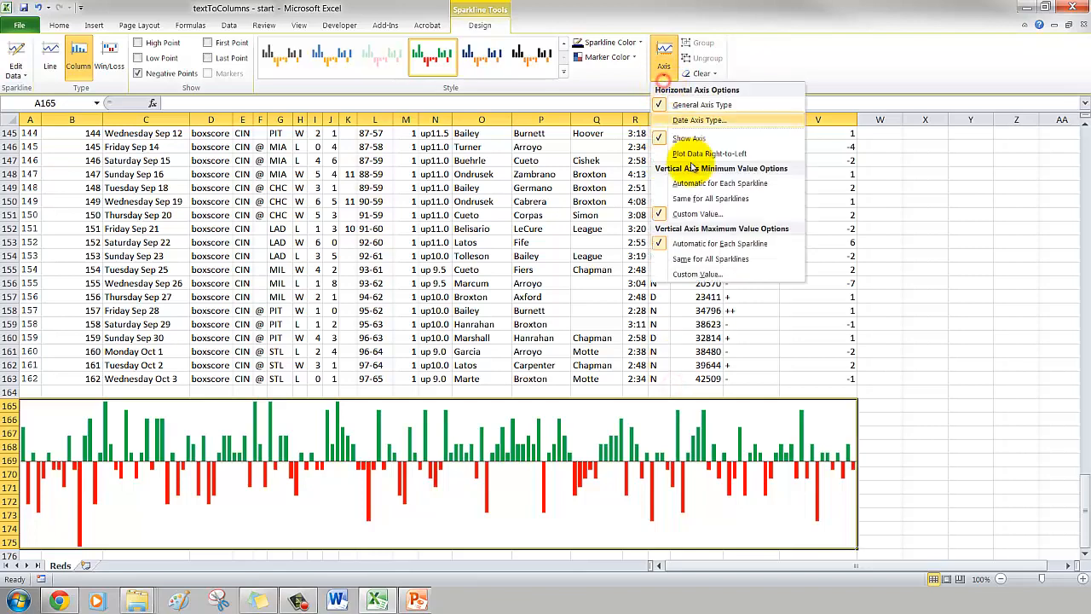
pyautogui.click(701, 274)
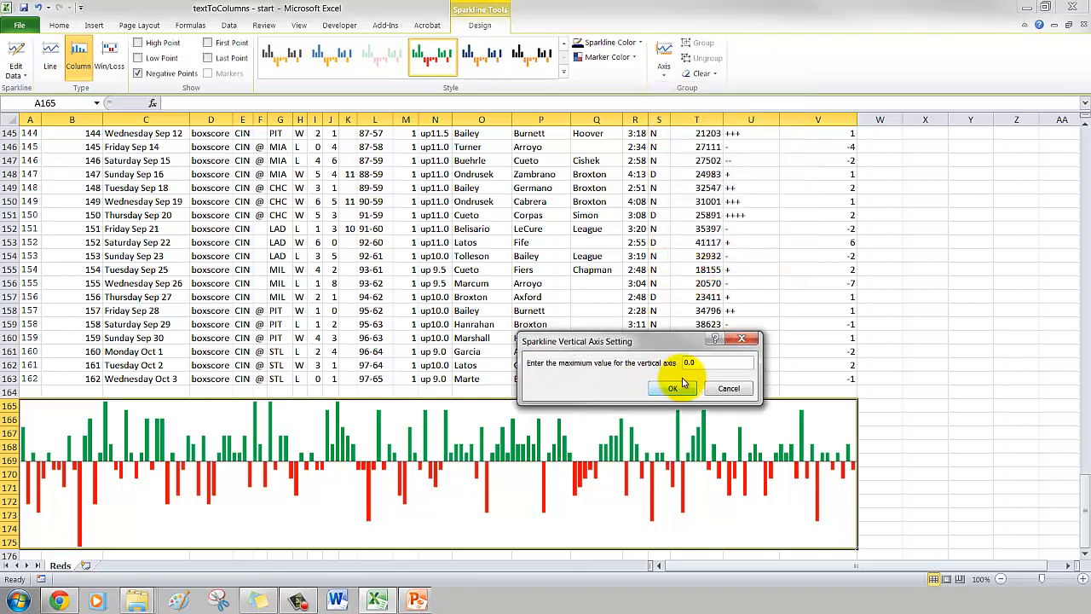
pyautogui.doubleClick(693, 362)
pyautogui.write('10')
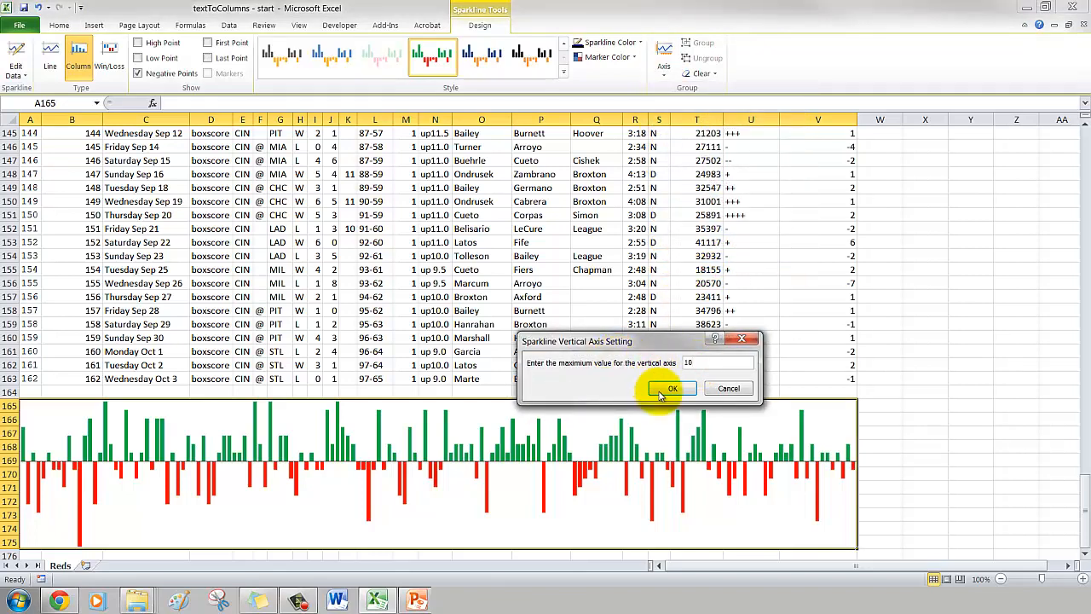
pyautogui.click(671, 387)
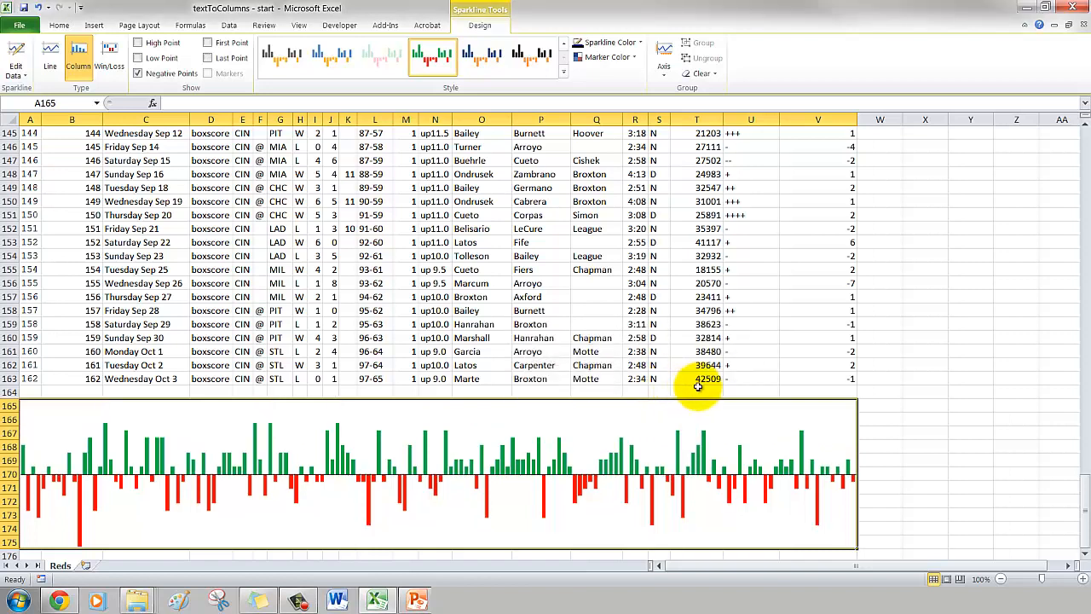
# Return the sparkline's vertical axis maximum and minimum to Automatic for Each Sparkline.
pyautogui.click(665, 70)
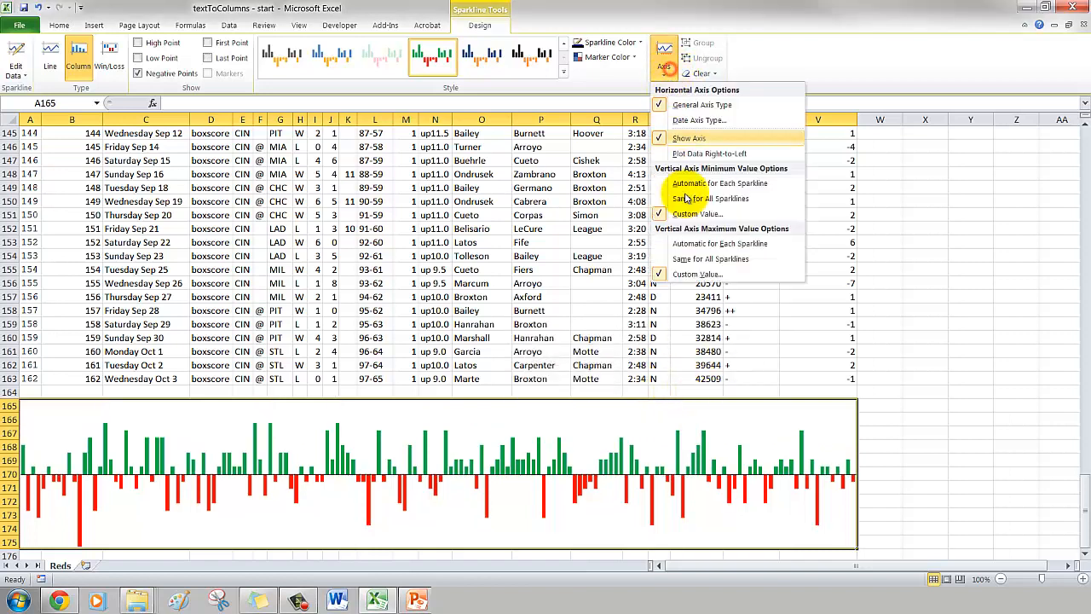
pyautogui.click(695, 243)
pyautogui.click(664, 64)
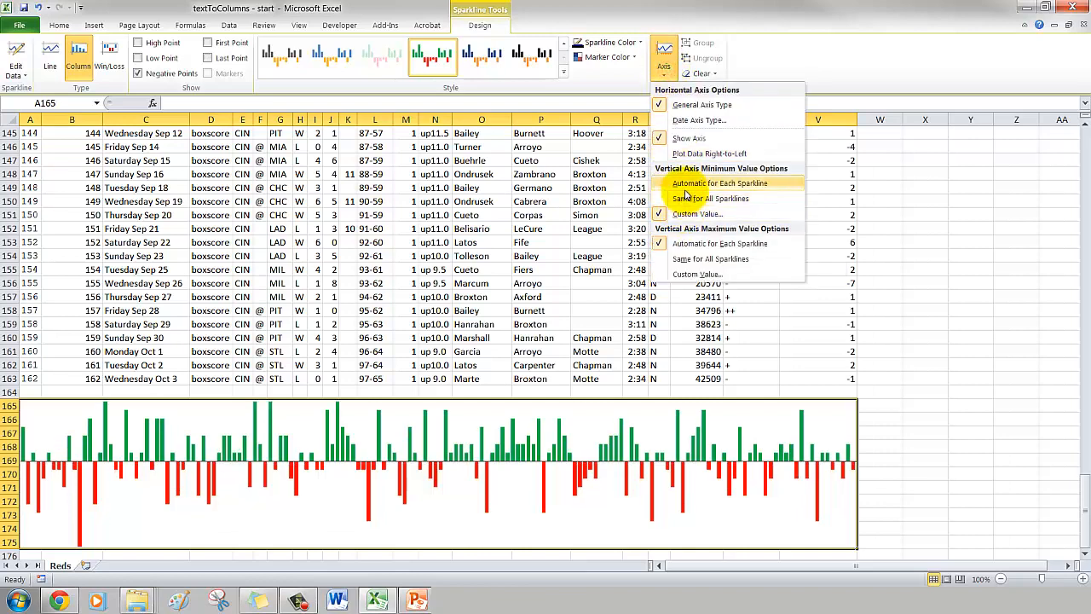
pyautogui.click(685, 189)
# Examine the Margin of Victory, Win, Save, Tm and Opp columns of the schedule.
pyautogui.moveTo(806, 378); pyautogui.dragTo(811, 151)
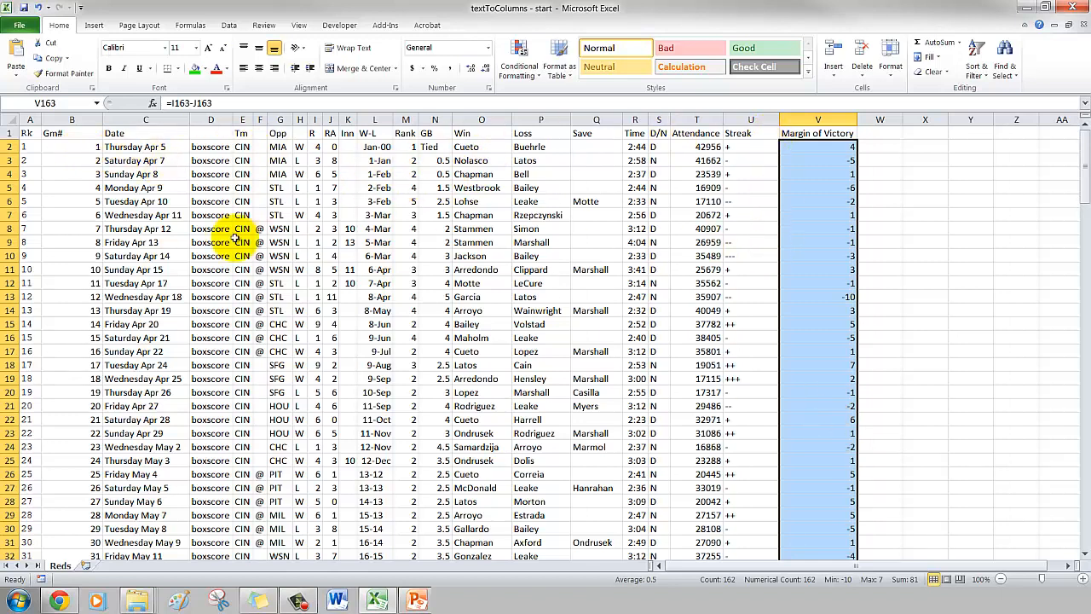
pyautogui.moveTo(829, 141); pyautogui.dragTo(820, 394)
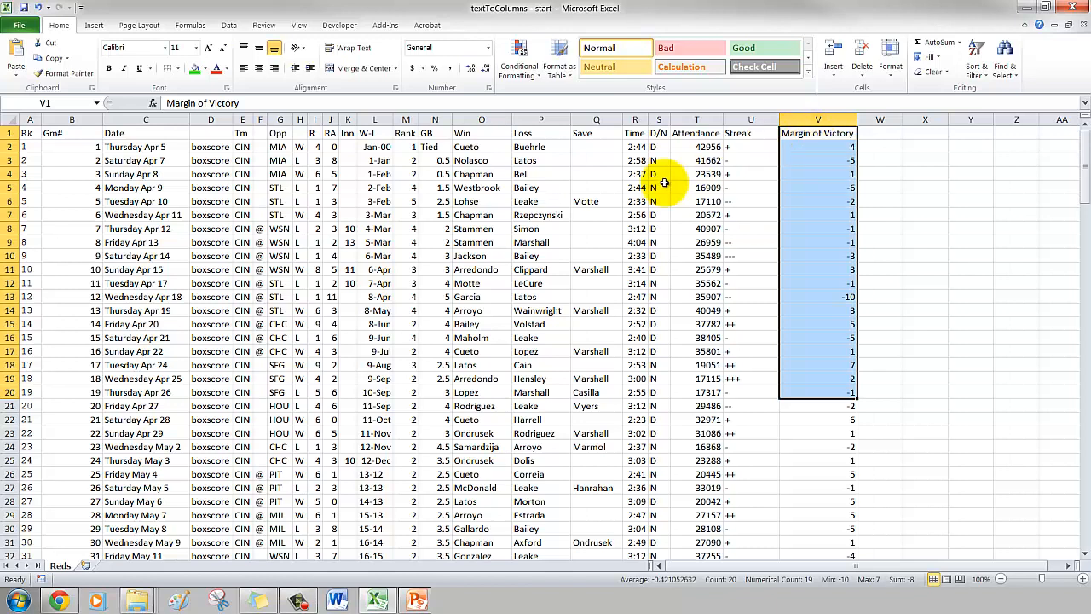
pyautogui.click(486, 147)
pyautogui.moveTo(487, 147); pyautogui.dragTo(480, 367)
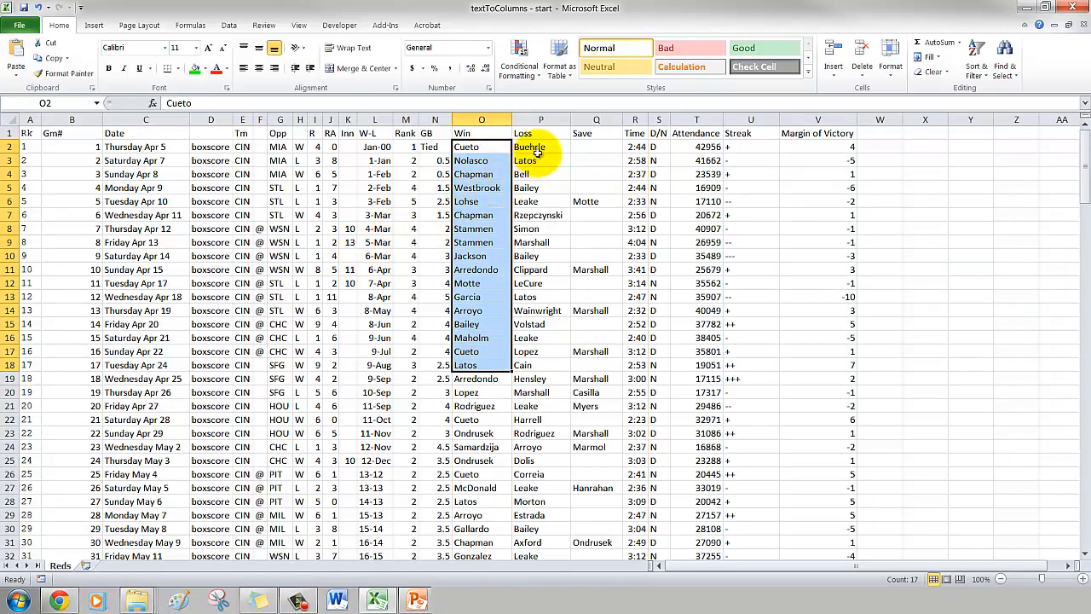
pyautogui.moveTo(595, 148); pyautogui.dragTo(594, 350)
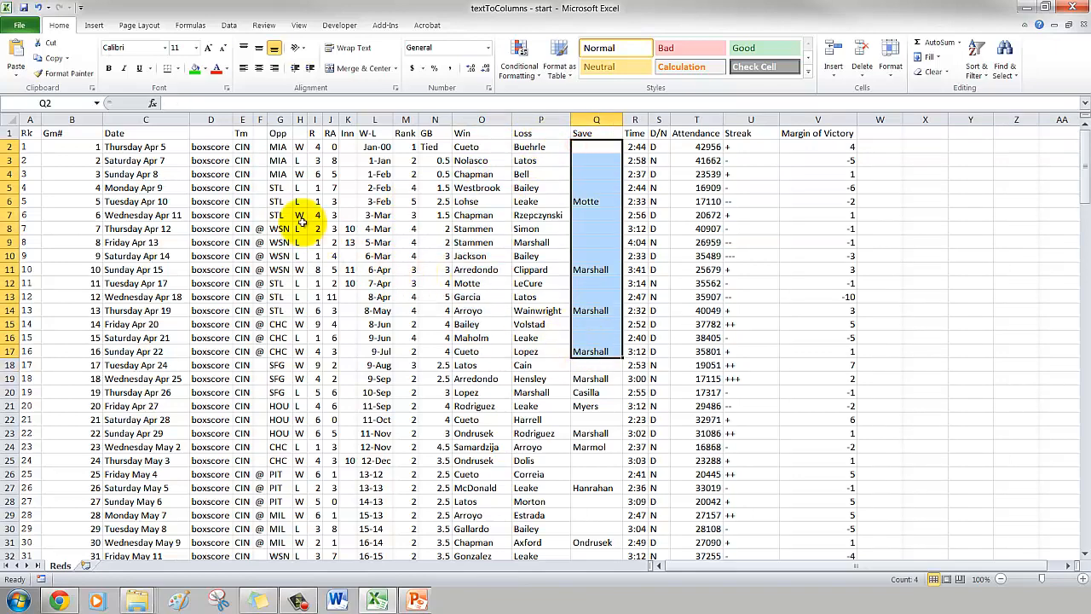
pyautogui.moveTo(243, 146); pyautogui.dragTo(252, 290)
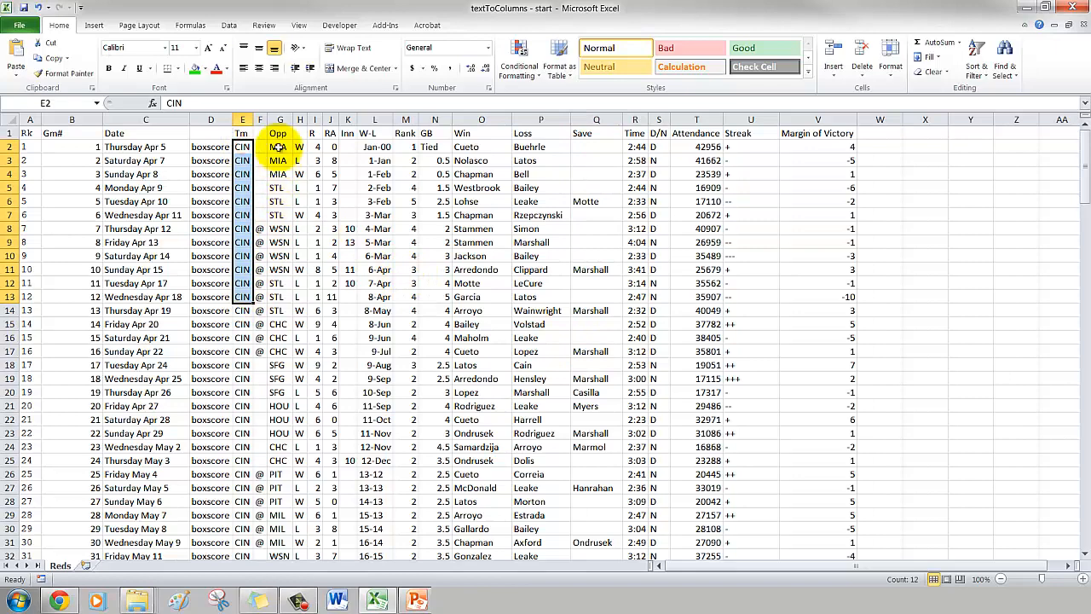
pyautogui.moveTo(279, 146); pyautogui.dragTo(275, 312)
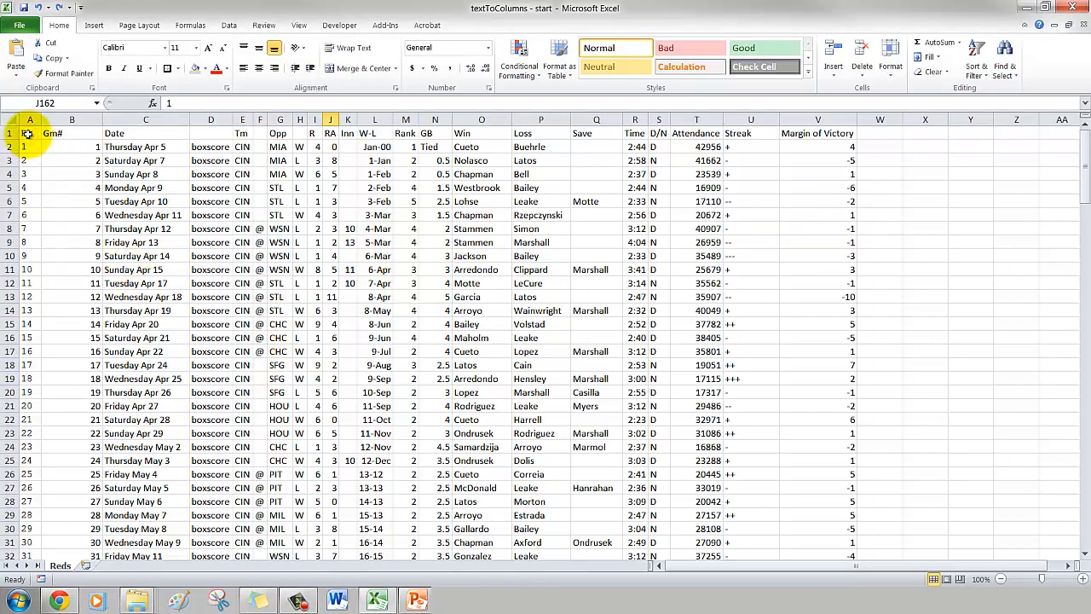
# Apply all borders to the whole schedule table, A1:V163.
pyautogui.moveTo(27, 134); pyautogui.dragTo(856, 538)
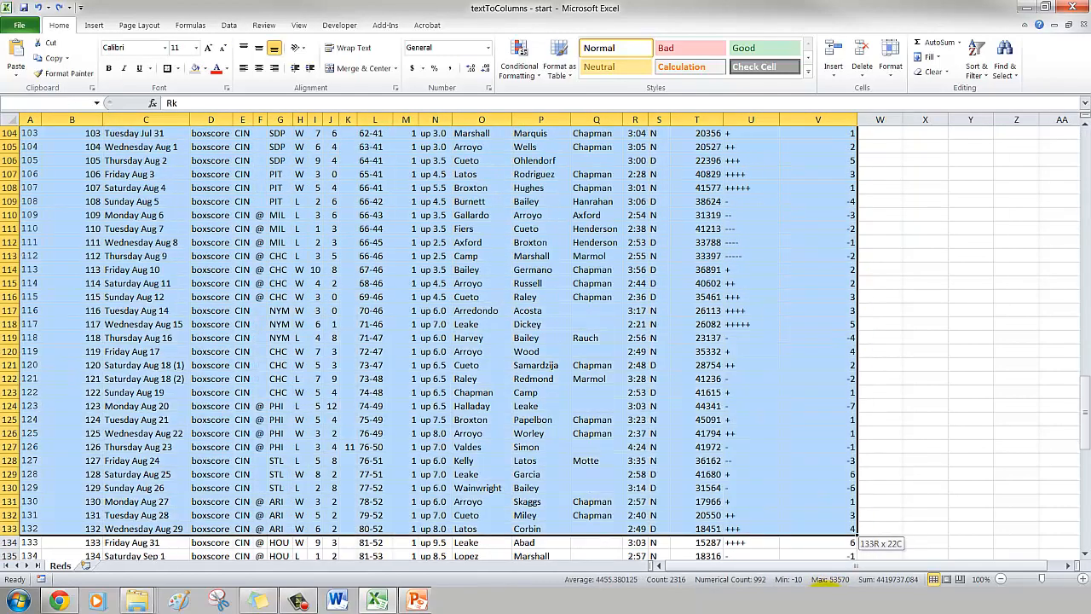
pyautogui.moveTo(827, 582); pyautogui.dragTo(811, 496)
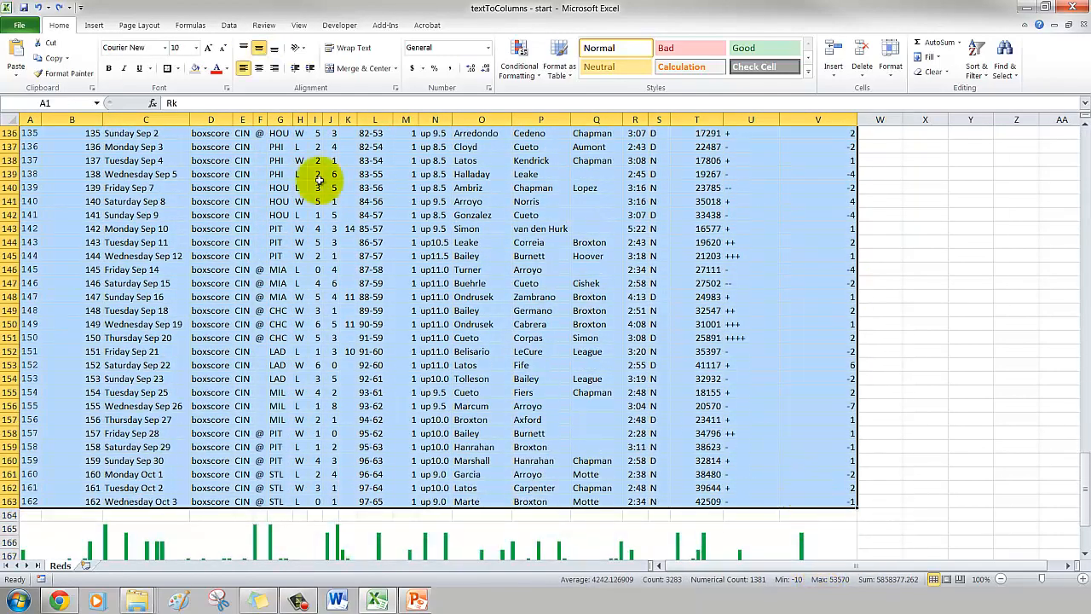
pyautogui.click(179, 69)
pyautogui.click(191, 179)
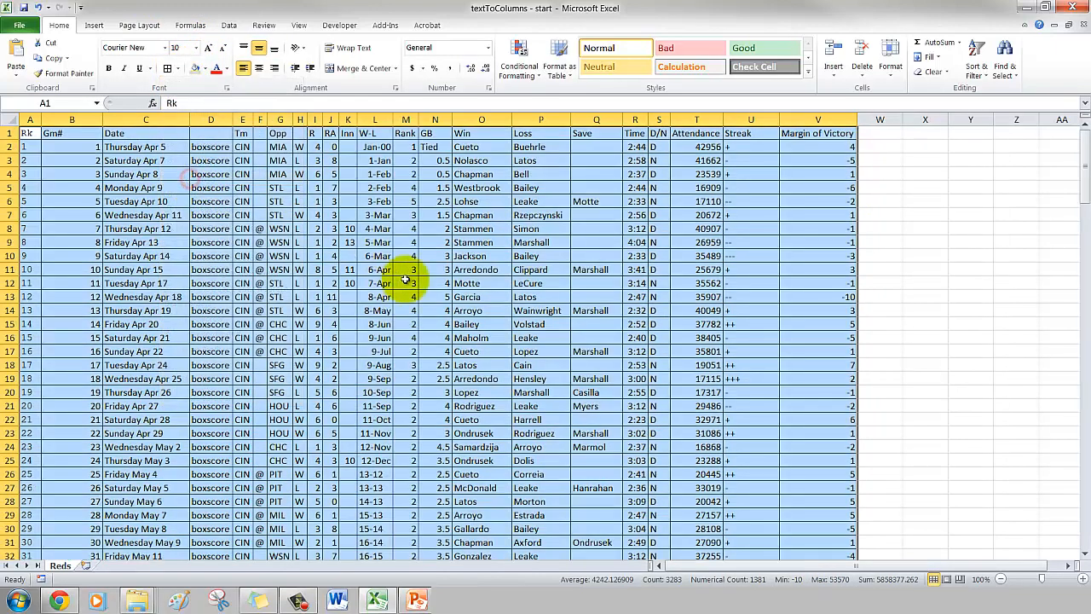
pyautogui.click(377, 283)
# Shade the header row A1:V1 with the current fill colour and make its text bold.
pyautogui.moveTo(24, 134); pyautogui.dragTo(787, 139)
pyautogui.click(196, 70)
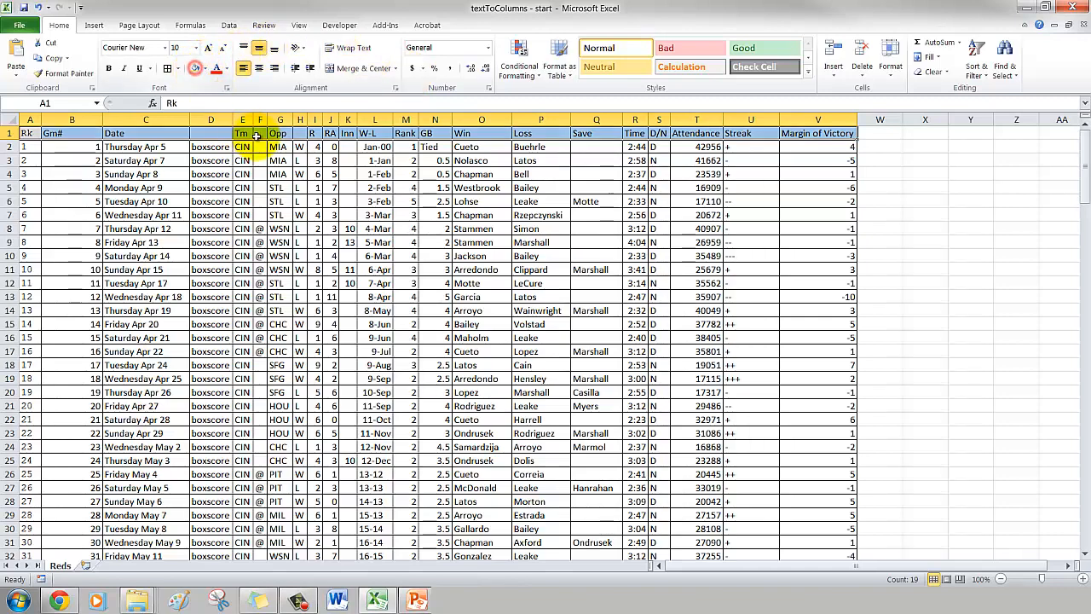
pyautogui.hotkey('ctrl', 'b')
pyautogui.click(280, 201)
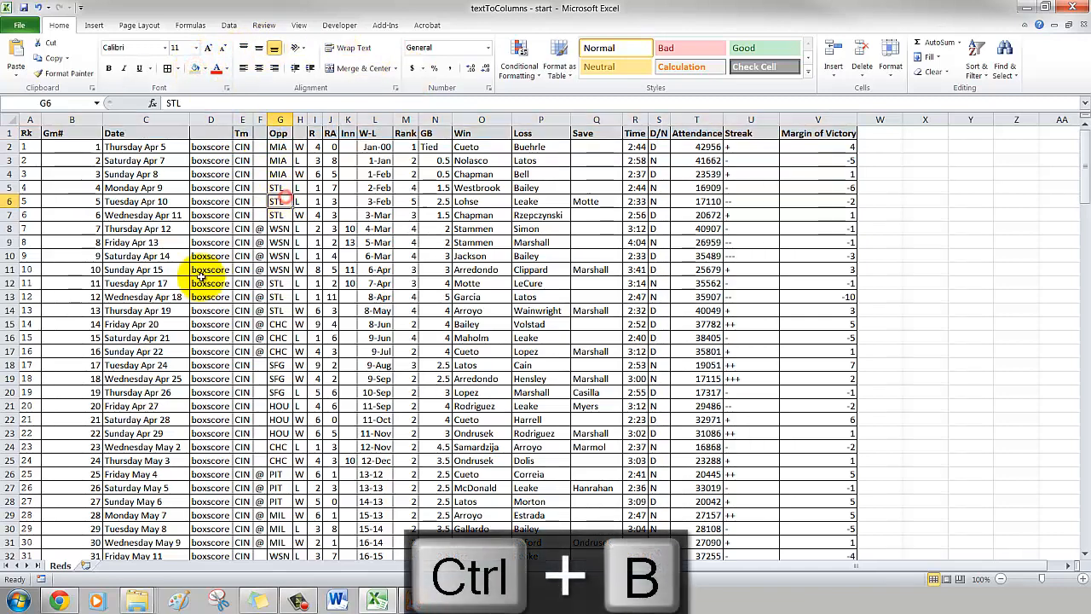
# Insert a blank row at row 164, between the schedule and the sparkline chart.
pyautogui.scroll(-20, 256, 426)
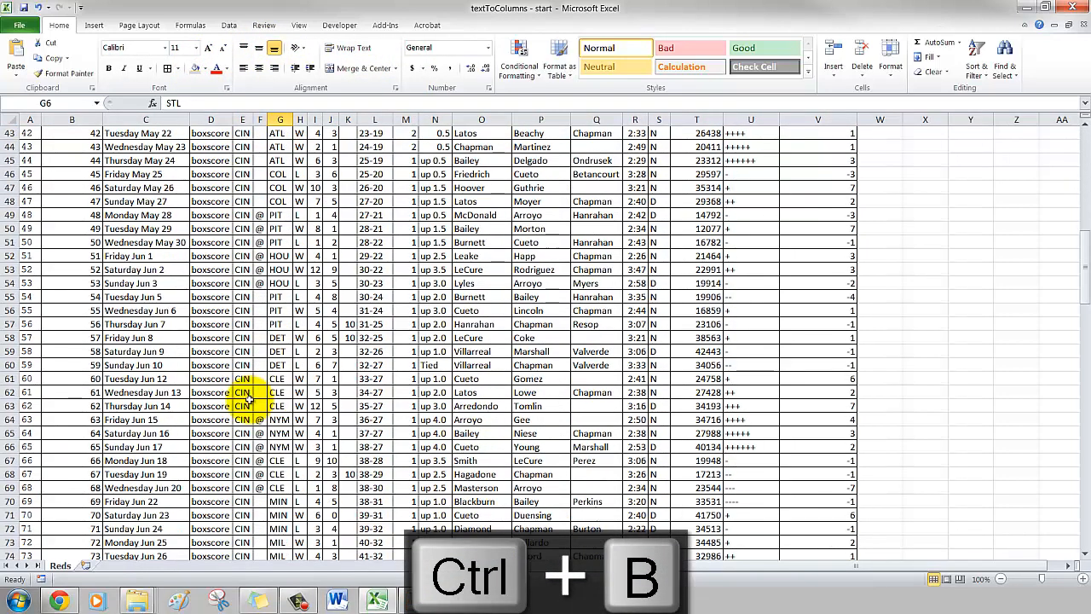
pyautogui.scroll(-20, 251, 393)
pyautogui.scroll(2, 102, 284)
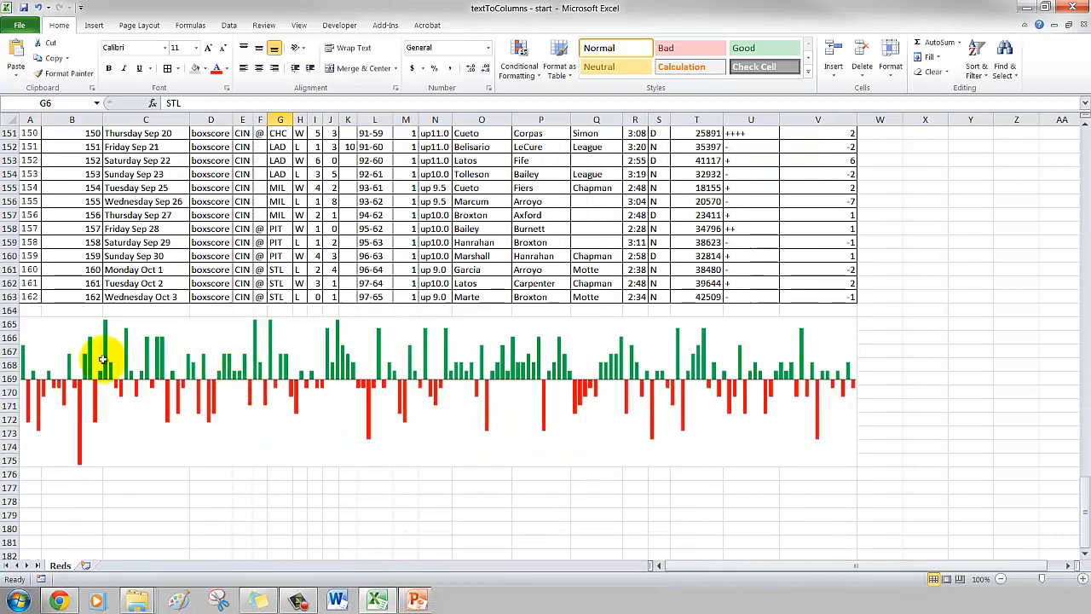
pyautogui.click(8, 312)
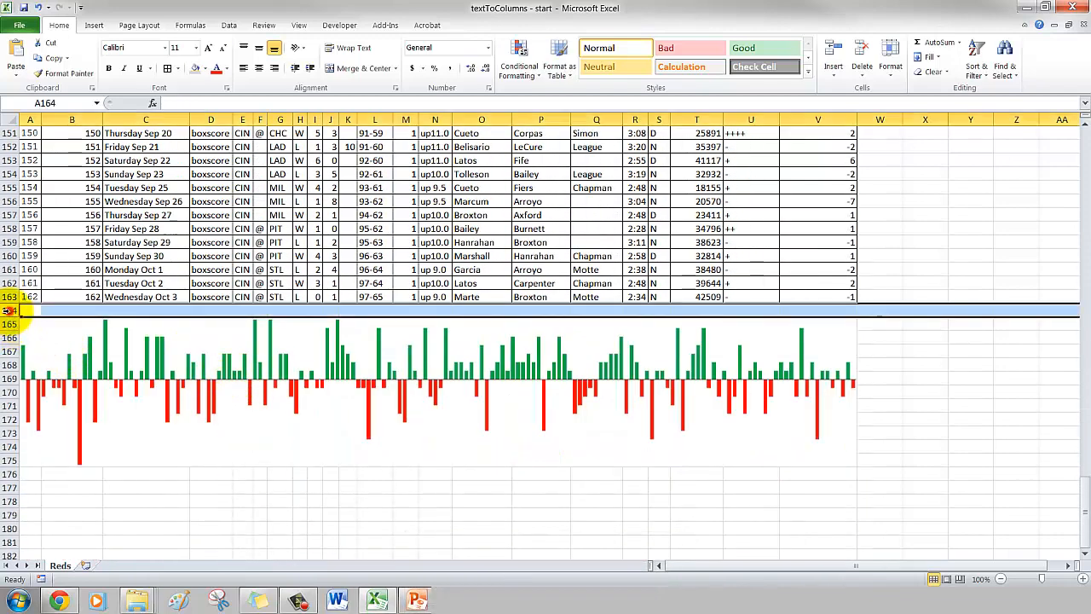
pyautogui.rightClick(10, 312)
pyautogui.click(53, 419)
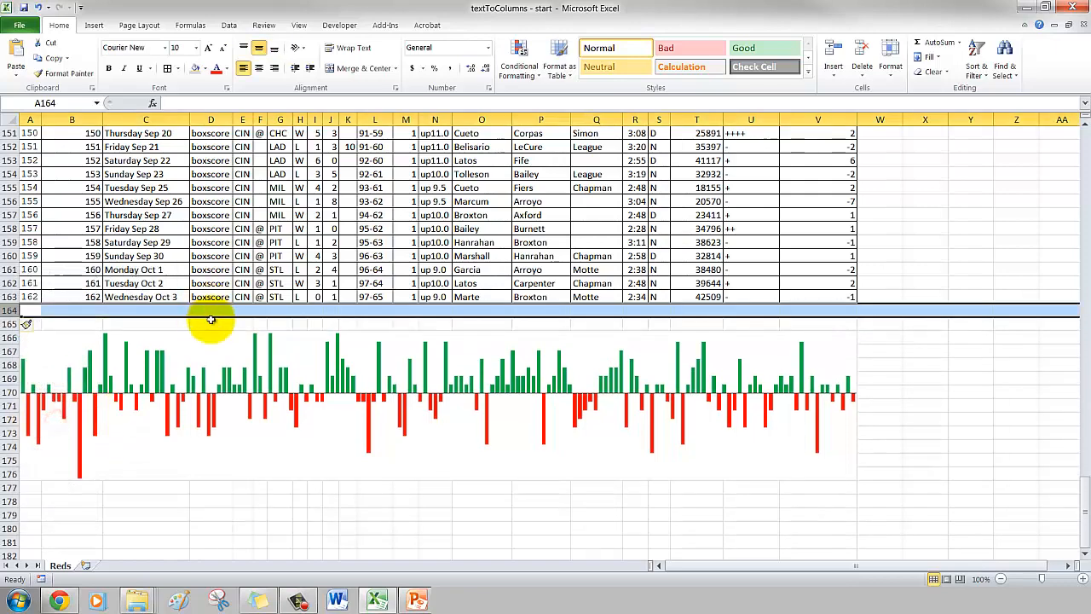
# Merge and center A165:V165 above the sparkline chart and enter the title "Win/Loss Sparkline for the 2012 Cincinnati Reds".
pyautogui.click(145, 324)
pyautogui.moveTo(29, 324); pyautogui.dragTo(785, 327)
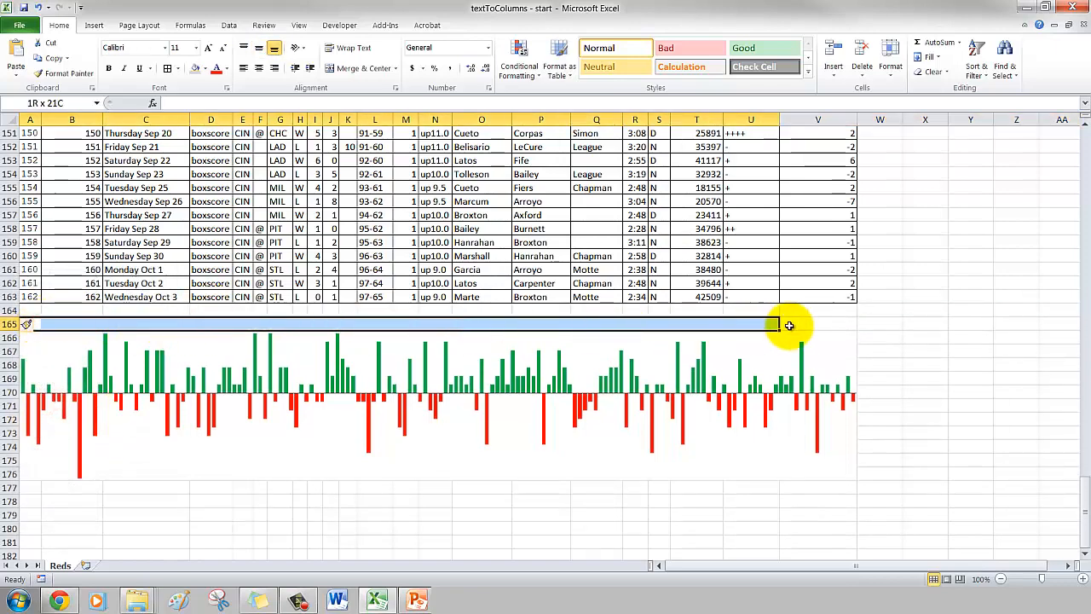
pyautogui.click(385, 68)
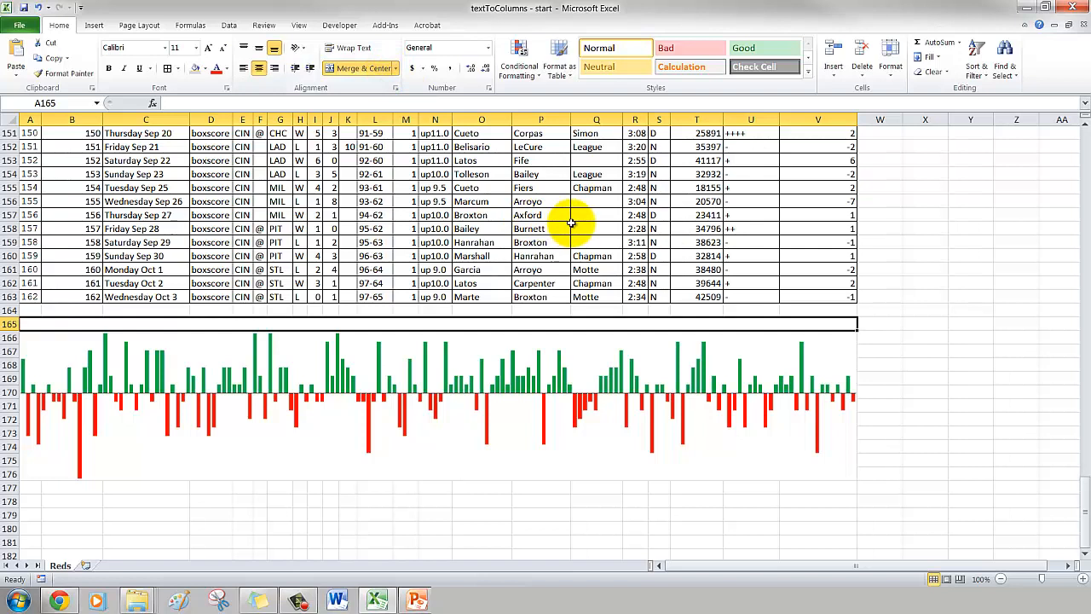
pyautogui.write('Win/Loss Sparkline for')
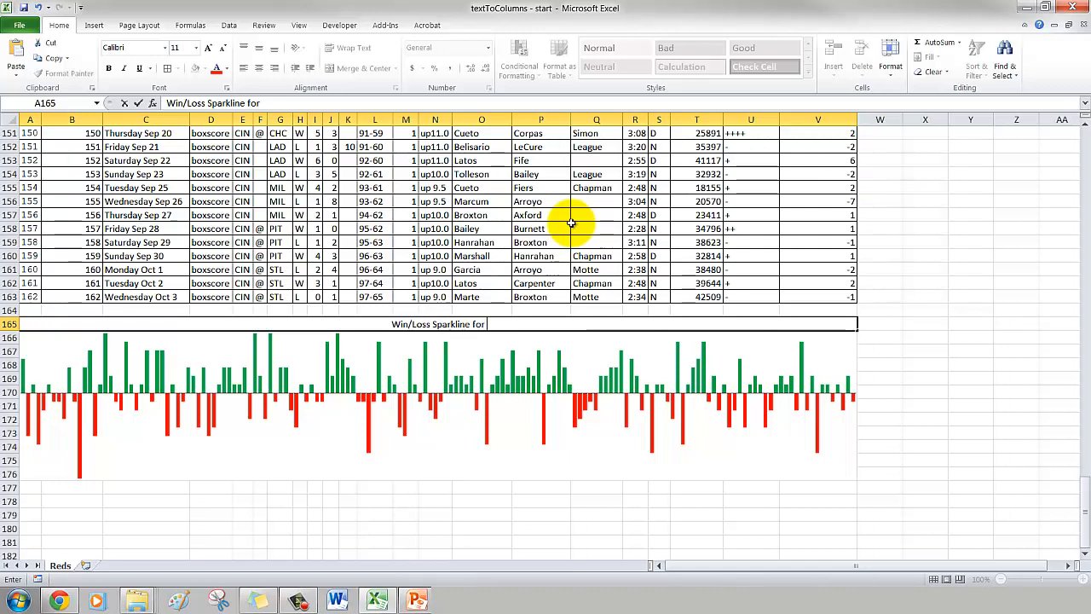
pyautogui.write('the 2012 Cinci')
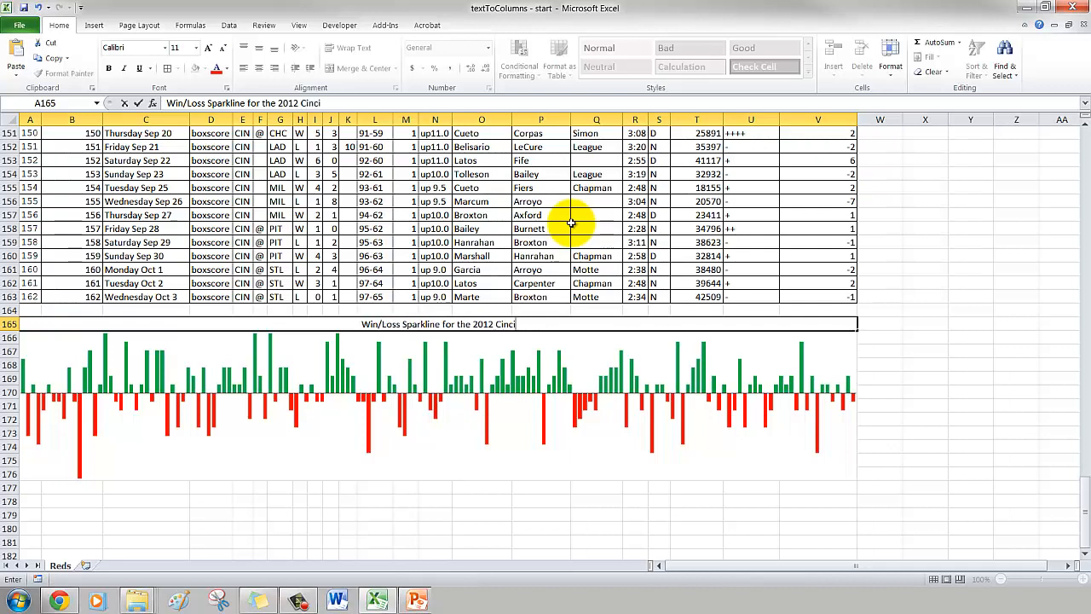
pyautogui.write('nnati Reds')
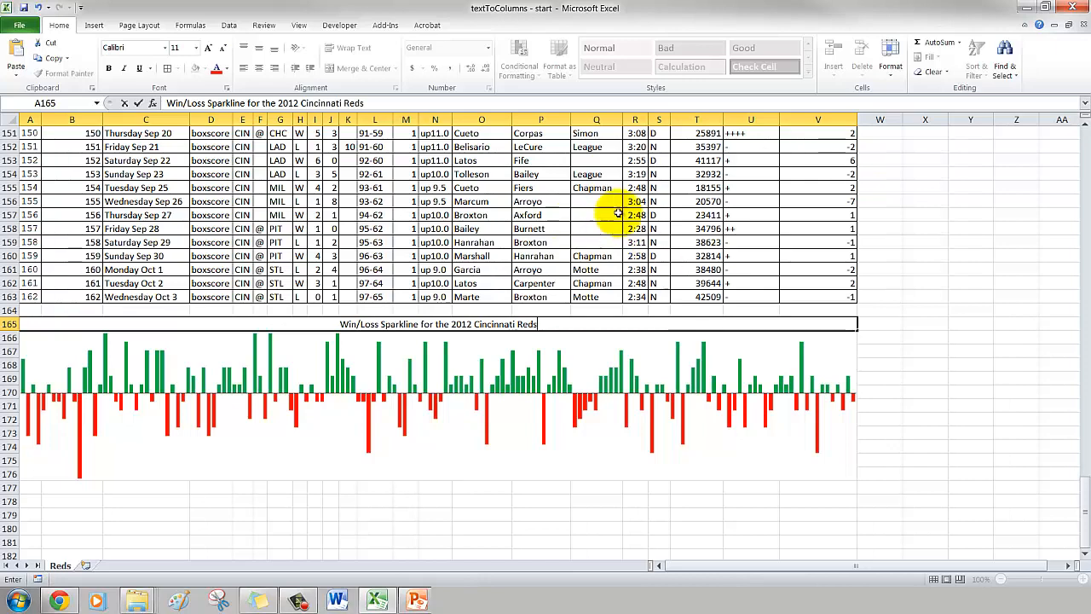
pyautogui.click(946, 344)
# Format the merged chart title in row 165 as bold, font size 20, with the light grey fill.
pyautogui.click(820, 324)
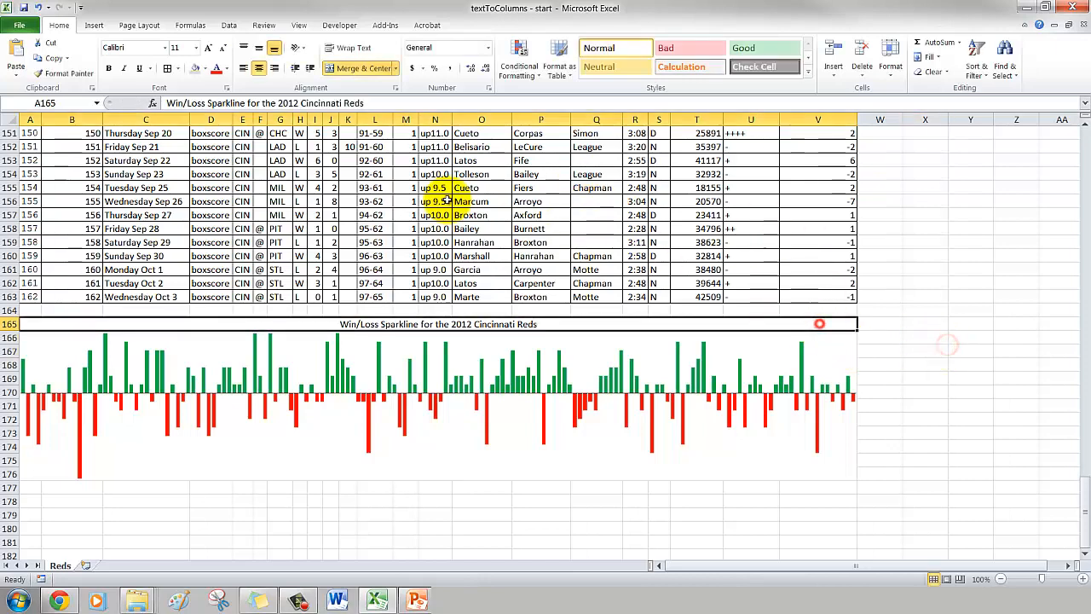
pyautogui.click(209, 49)
pyautogui.click(209, 49)
pyautogui.click(209, 49)
pyautogui.click(209, 49)
pyautogui.click(209, 49)
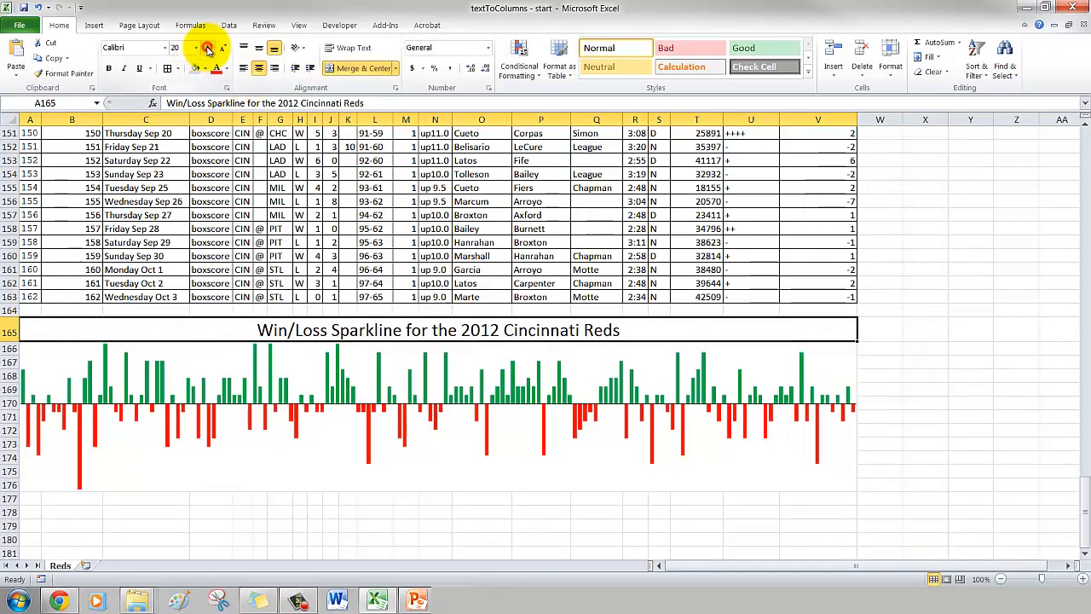
pyautogui.click(110, 69)
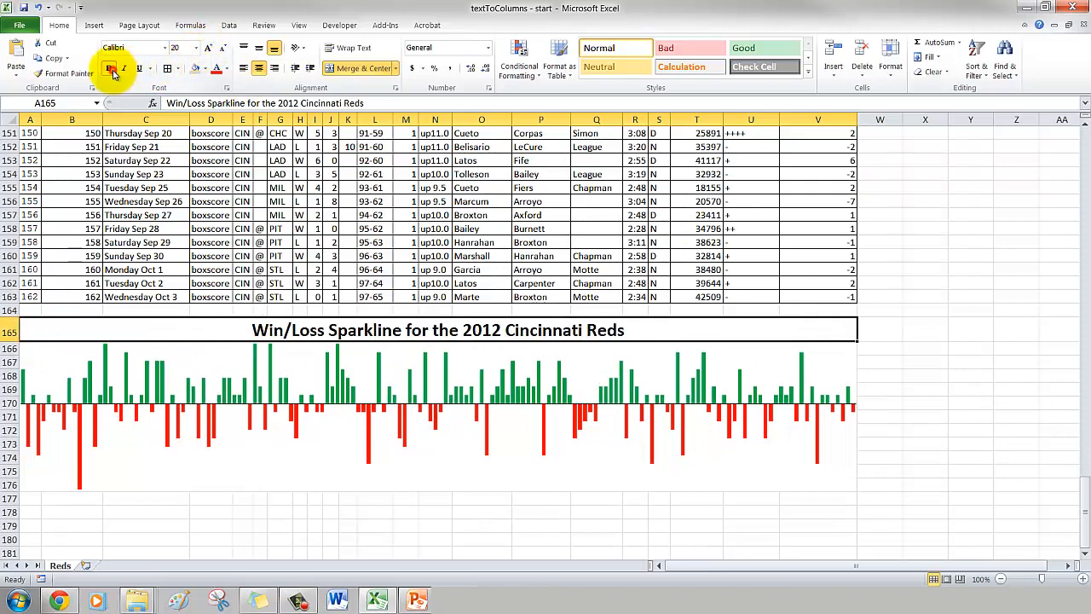
pyautogui.click(195, 68)
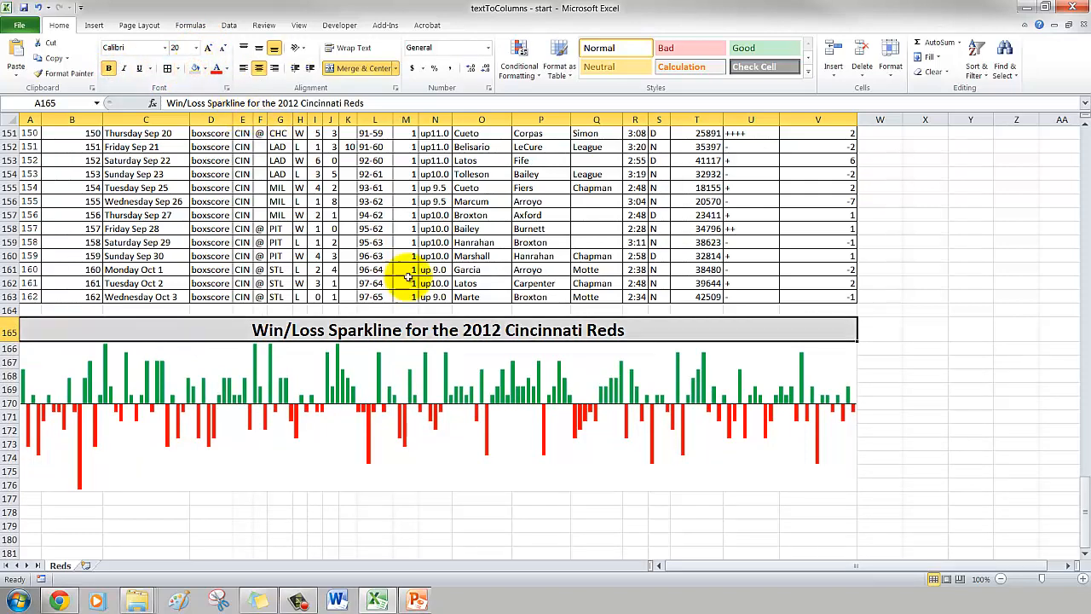
# Apply a thick box border to the title in row 165 and to the merged sparkline chart area below it.
pyautogui.click(927, 370)
pyautogui.click(808, 311)
pyautogui.click(673, 329)
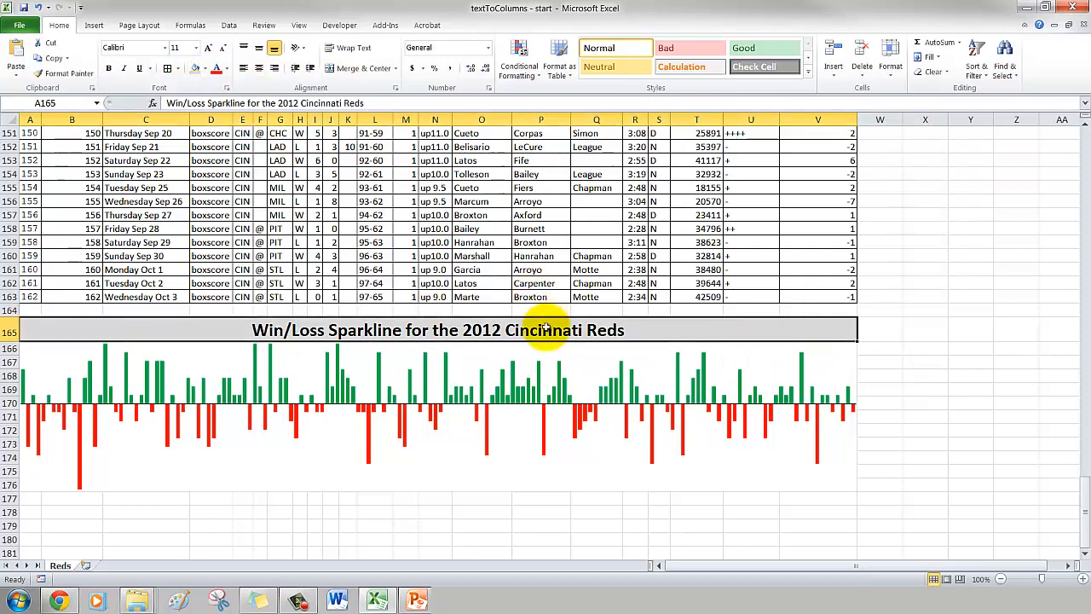
pyautogui.click(176, 69)
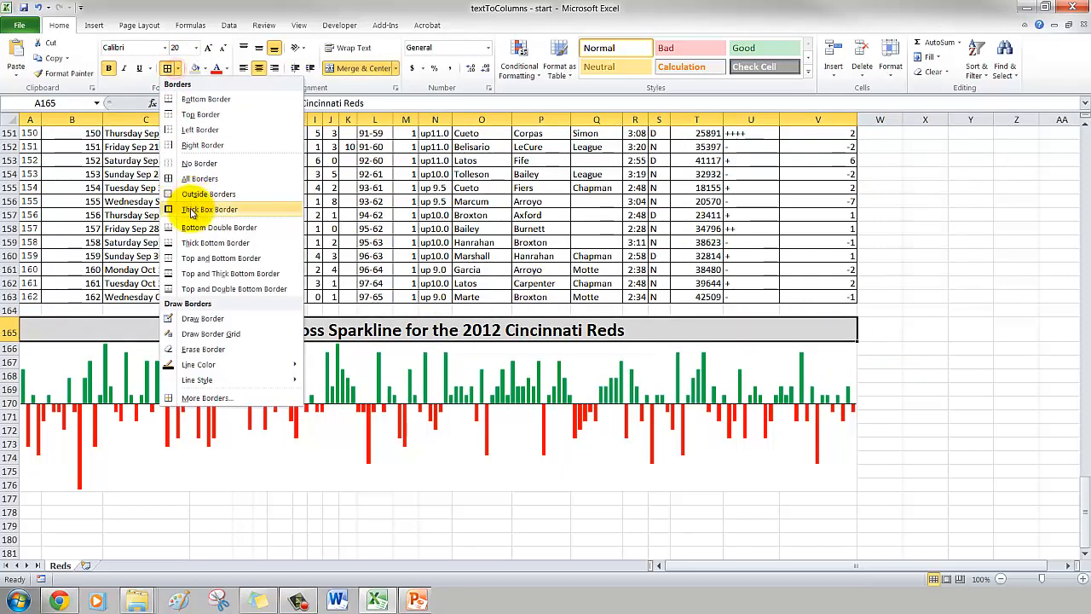
pyautogui.click(190, 210)
pyautogui.click(392, 376)
pyautogui.click(167, 69)
pyautogui.click(926, 350)
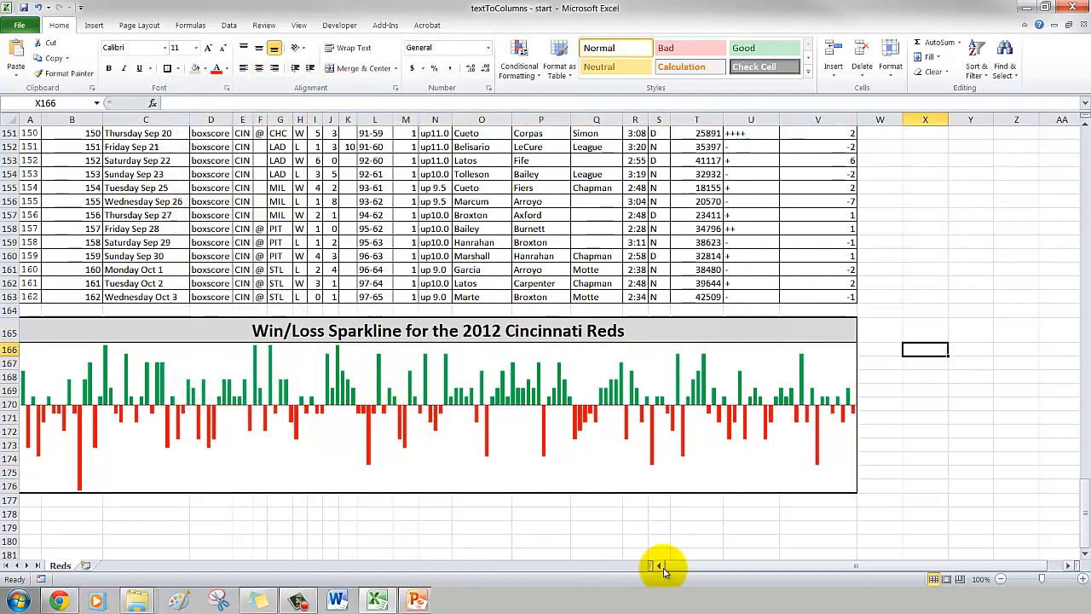